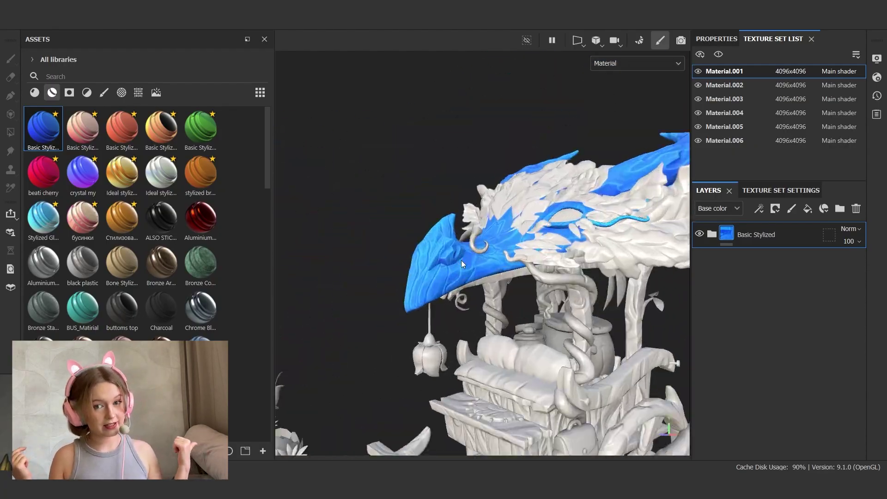
- Apply the stylized bread material to the head and delete the folder's top four fill layers
drag(201, 174, 442, 282)
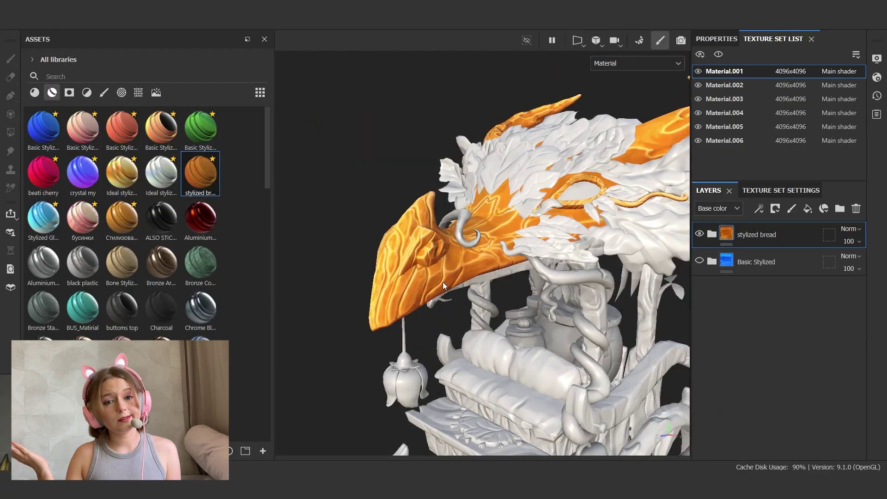
key(f)
click(699, 233)
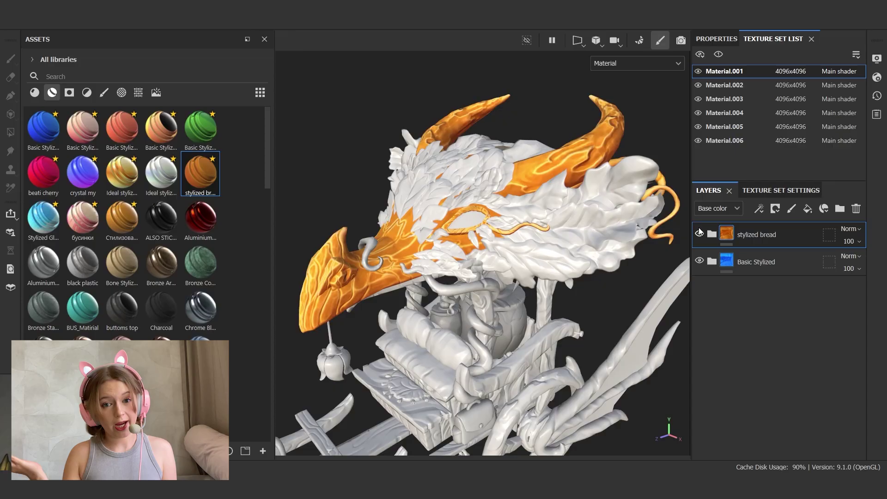
key(Delete)
key(Delete)
key(Delete)
key(Delete)
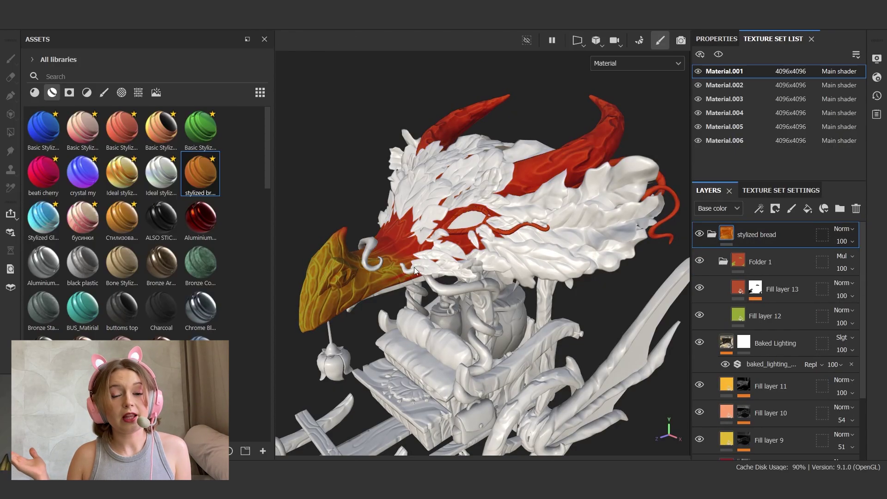
- Set Folder 1's blending mode to Overlay
alt+drag(414, 267, 489, 240)
click(841, 256)
click(835, 213)
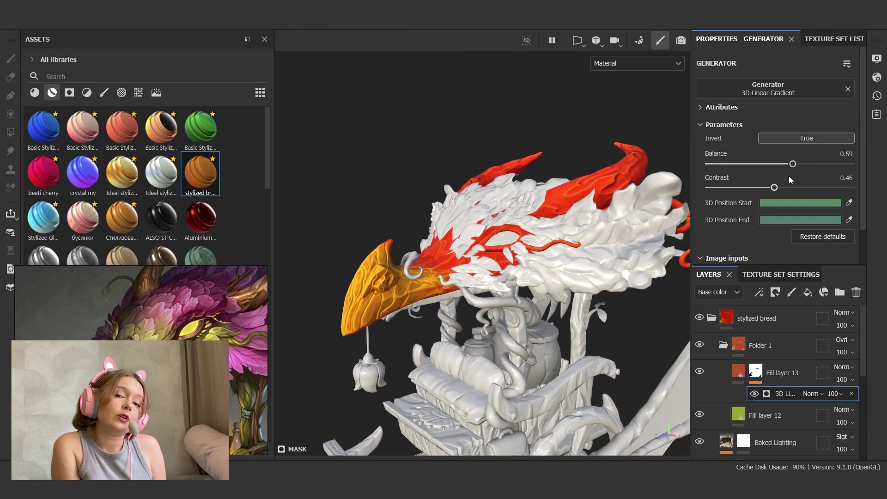
- Raise the 3D Linear Gradient mask balance to 0.63
click(610, 125)
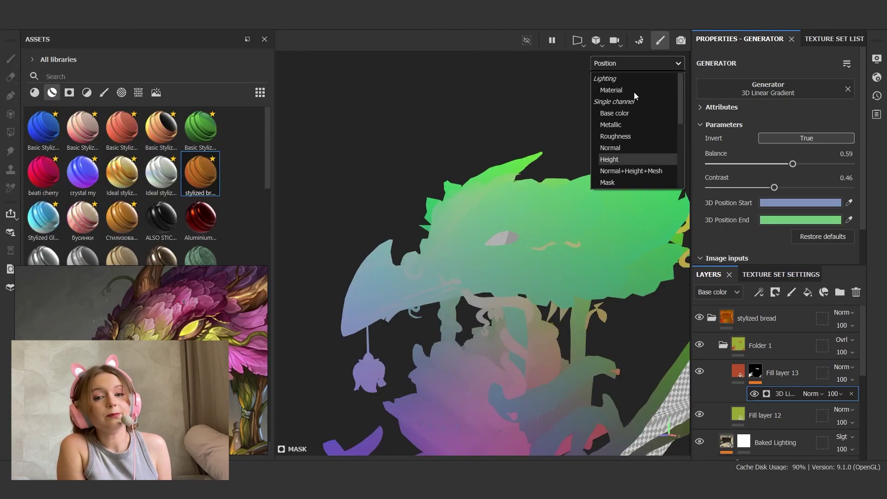
click(611, 90)
drag(795, 159, 800, 160)
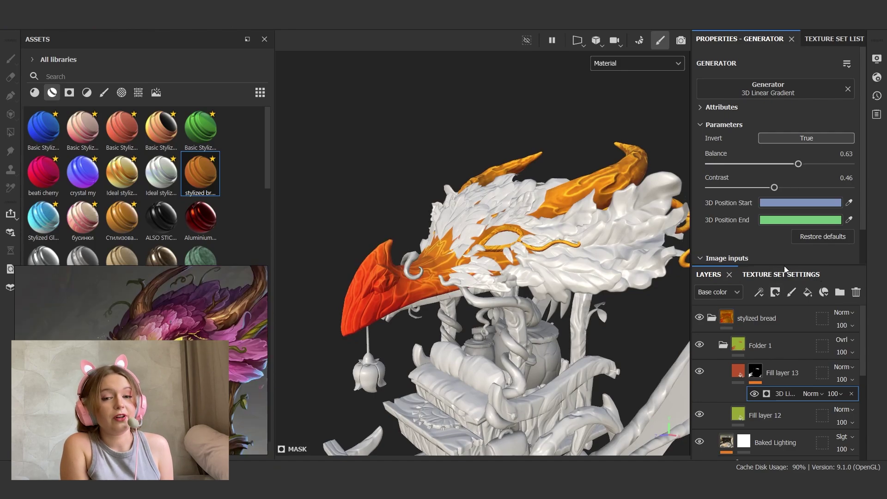
click(744, 415)
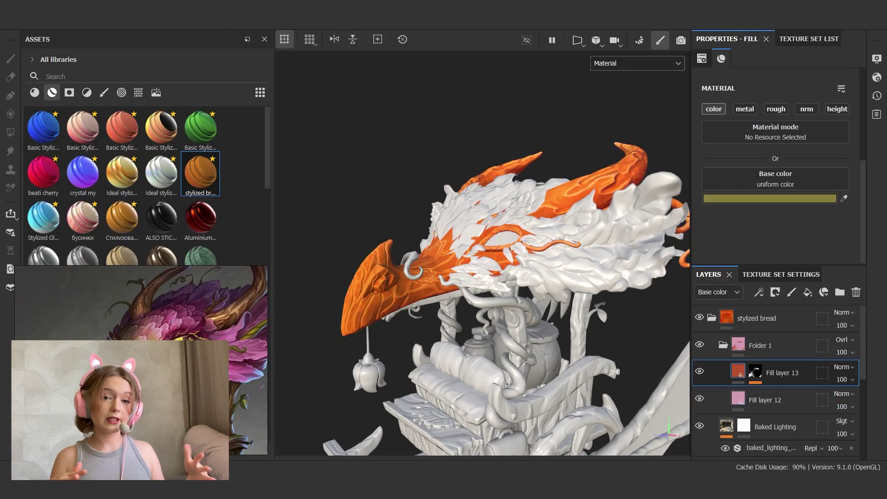
- Isolate the base colour channel and edit red Fill layer 8's base colour
scroll(731, 436, down, 5)
scroll(720, 379, up, 5)
key(c)
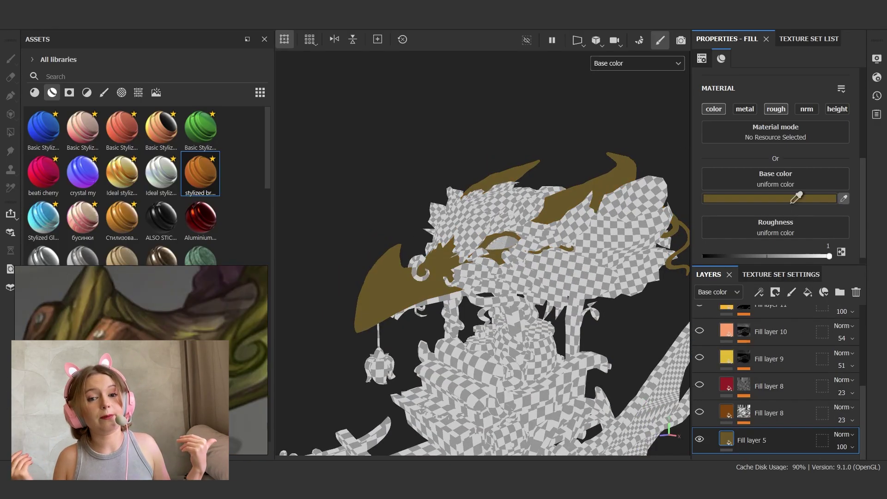
click(769, 386)
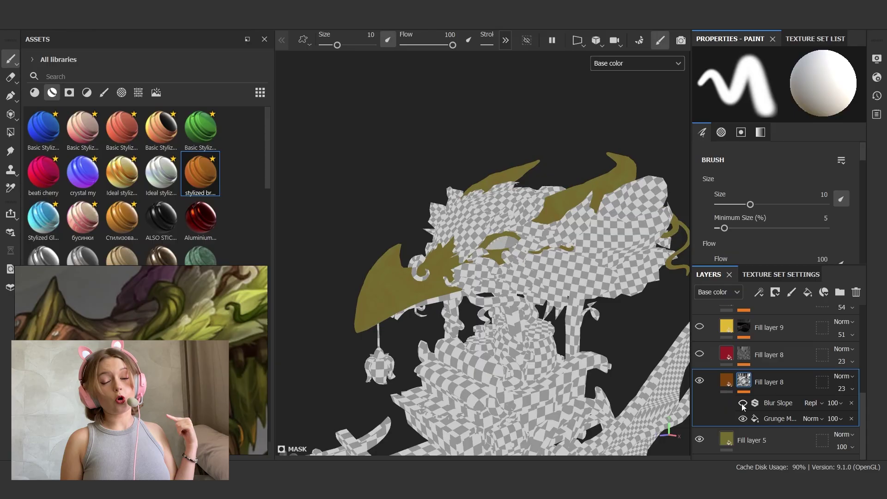
click(774, 199)
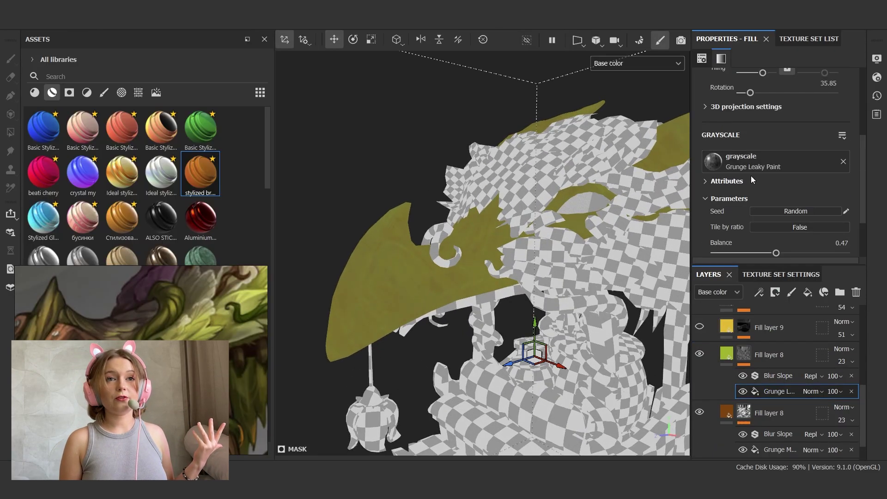
- Shift the fill from green to yellow, tune mask balance and blur, and invert Fill layer 10's mask
scroll(745, 176, down, 5)
click(778, 376)
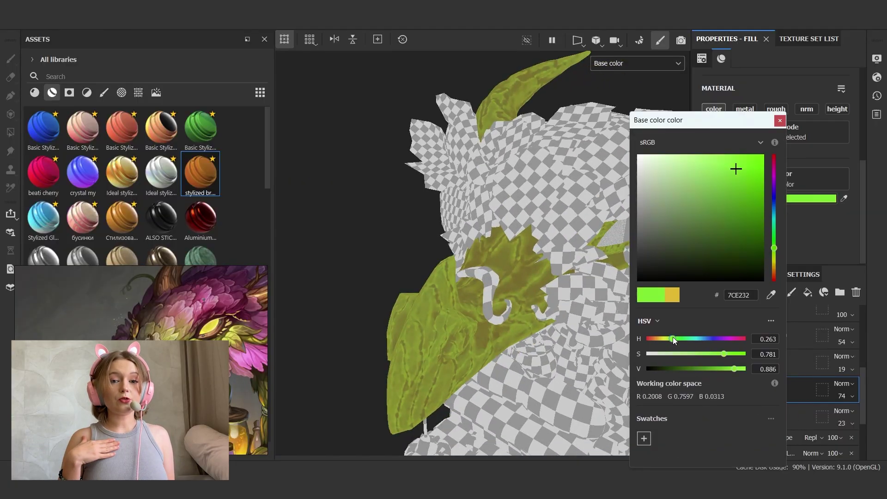
drag(672, 337, 663, 337)
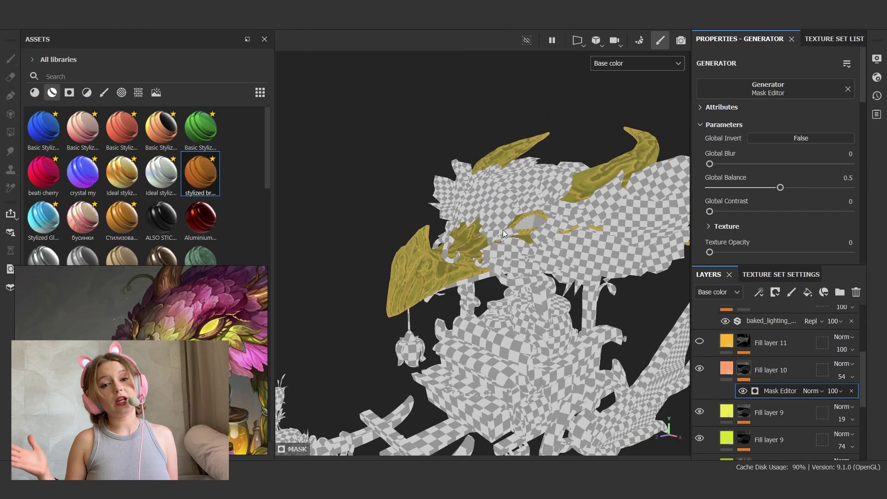
drag(779, 187, 770, 186)
drag(709, 164, 734, 163)
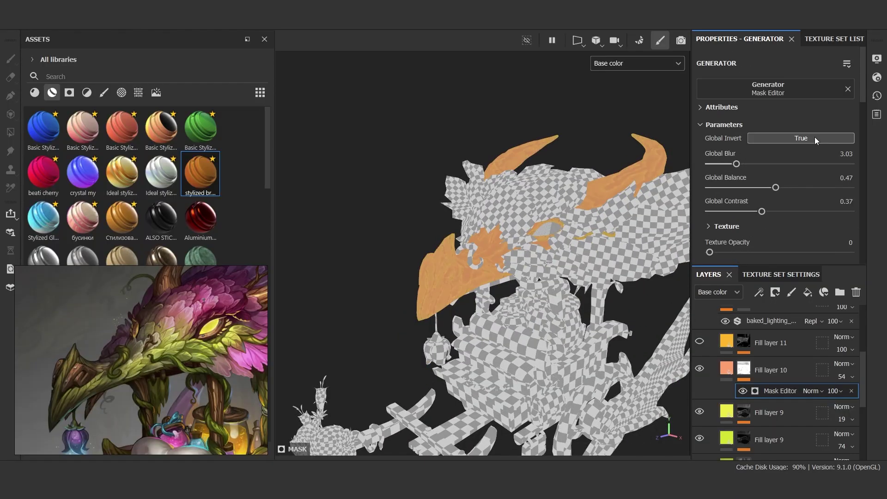
click(806, 138)
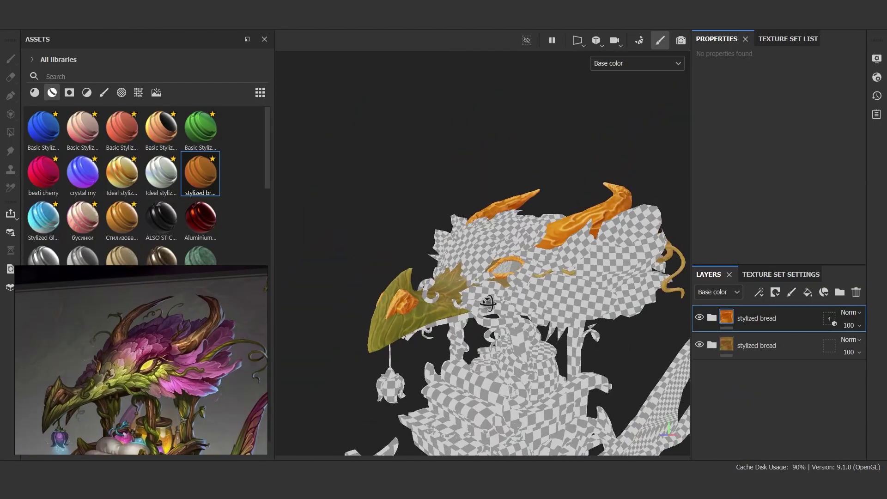
- Add a Multiply Color Match filter to the stylized bread folder and apply Basic Stylized to the feathers
mouse_move(531, 330)
alt+mouse_down()
mouse_move(633, 329)
mouse_move(423, 354)
alt+mouse_up()
right_click(785, 314)
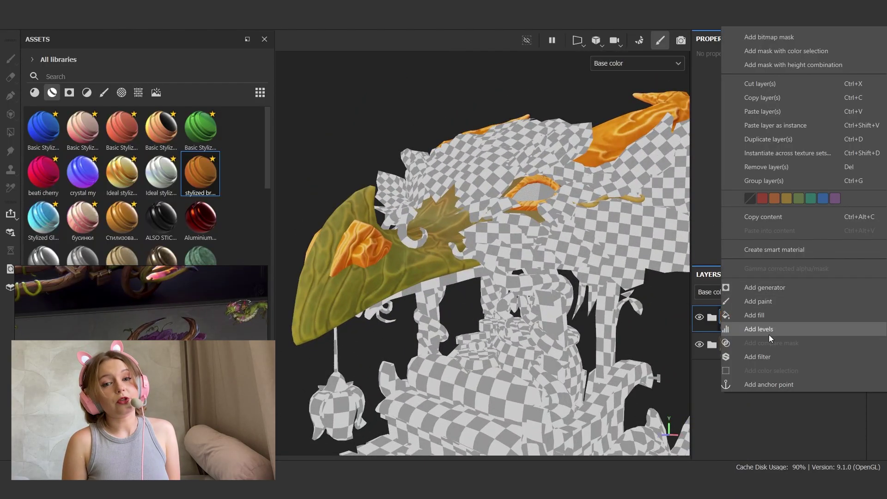
click(758, 357)
click(842, 215)
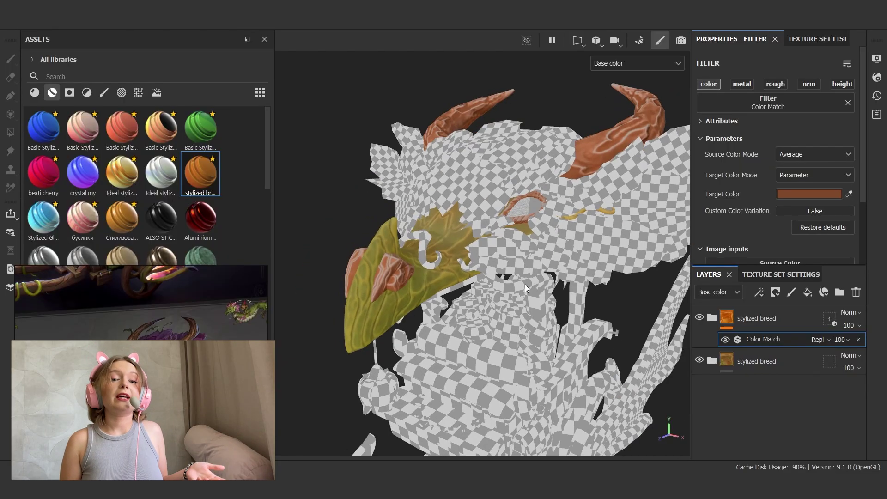
click(820, 340)
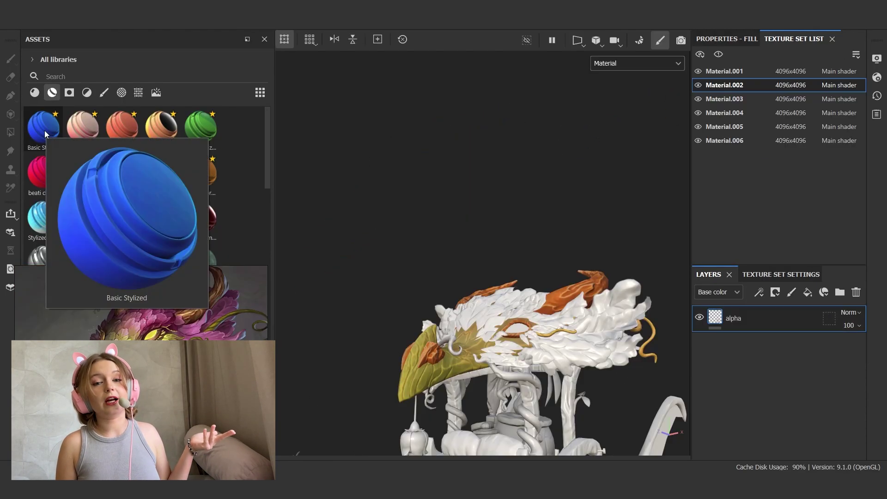
drag(43, 127, 572, 317)
- Expand the Basic Stylized folder and review Fill layer 5's base colour
click(711, 318)
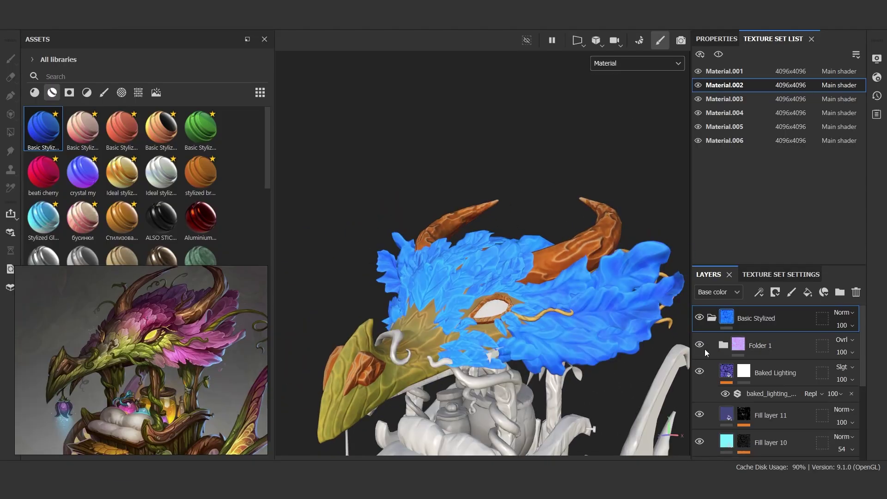
scroll(707, 382, down, 5)
click(748, 413)
key(c)
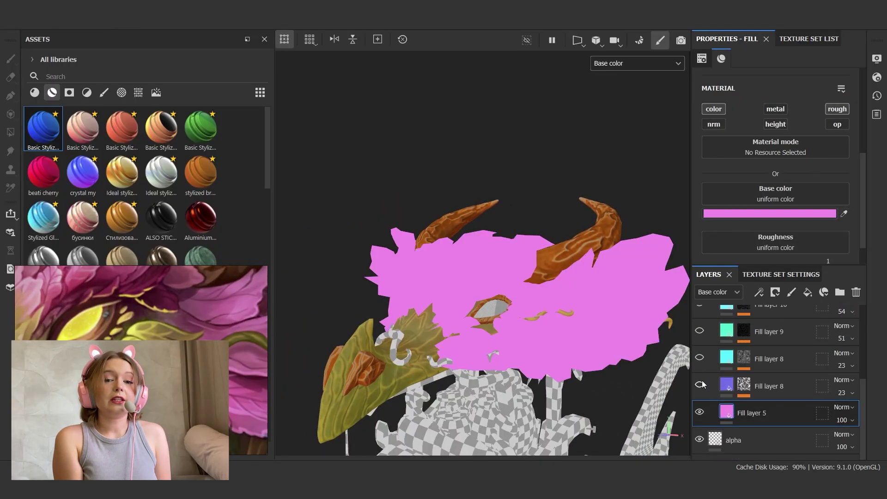
click(769, 213)
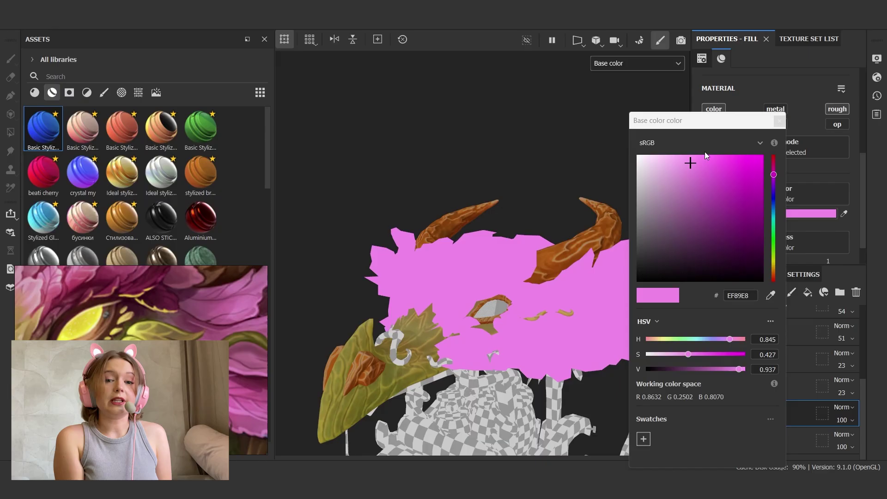
click(780, 120)
- Replace the grunge effect in Fill layer 8's mask with BnW Spots noise
click(747, 388)
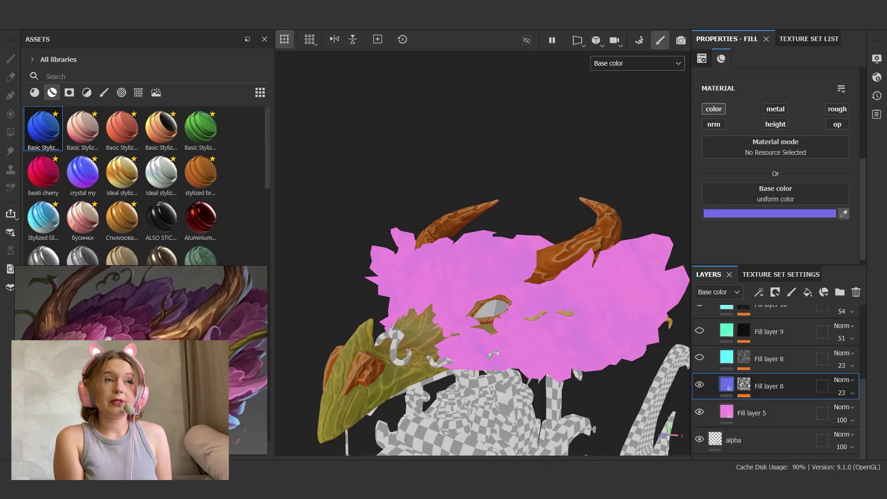
scroll(777, 217, down, 5)
click(779, 423)
scroll(777, 185, down, 5)
click(776, 128)
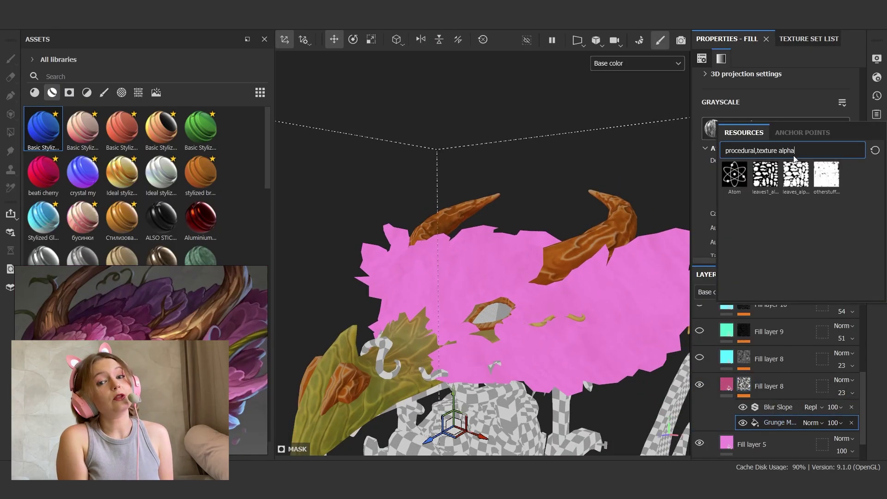
scroll(806, 208, down, 5)
click(744, 178)
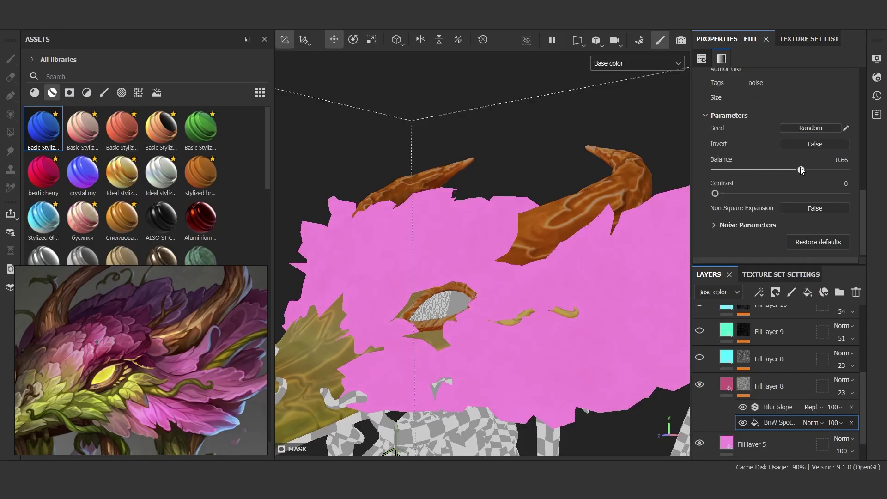
- Set Fill layer 8 to Soft light blending and adjust its opacity
drag(785, 171, 789, 170)
scroll(491, 339, down, 5)
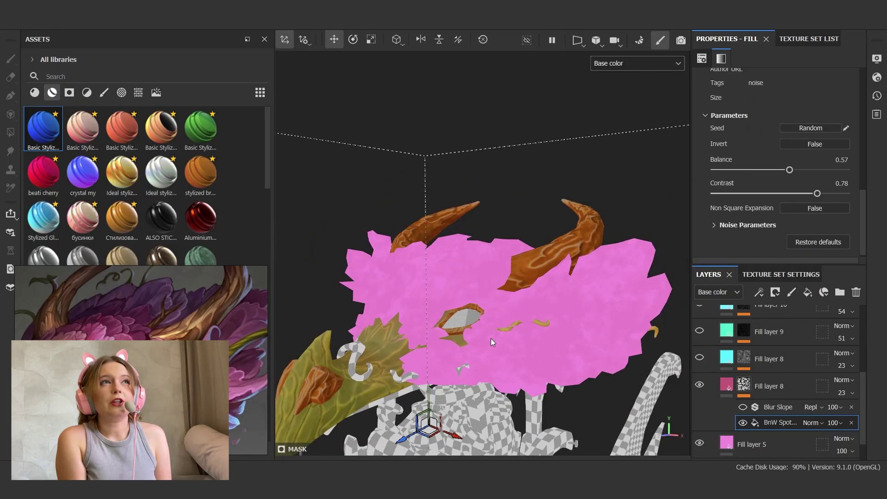
alt+drag(491, 338, 466, 318)
scroll(466, 317, down, 2)
click(841, 379)
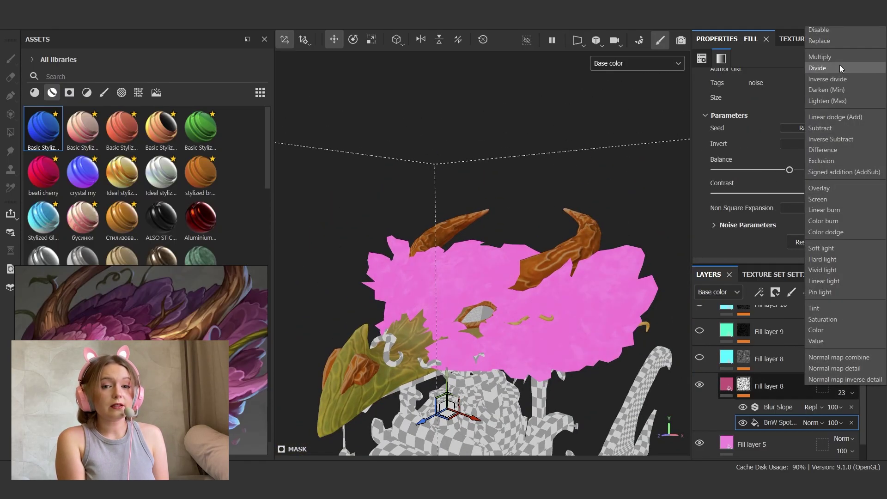
click(821, 248)
scroll(853, 387, down, 9)
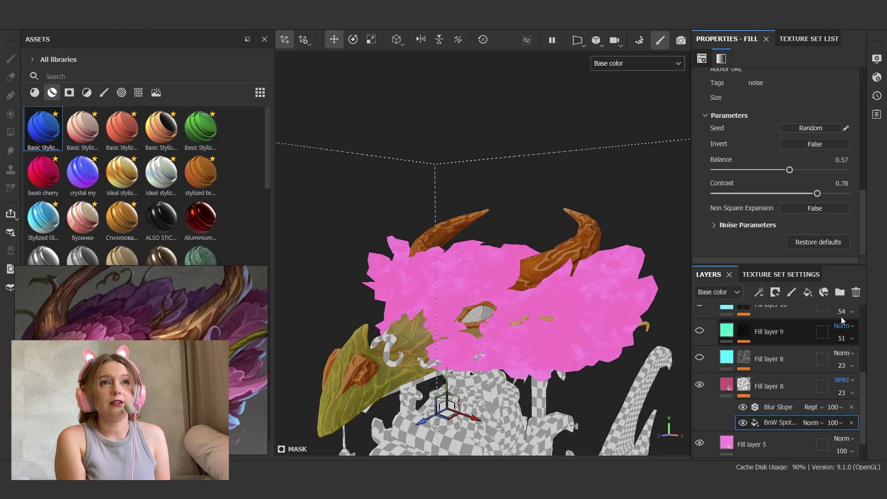
click(852, 393)
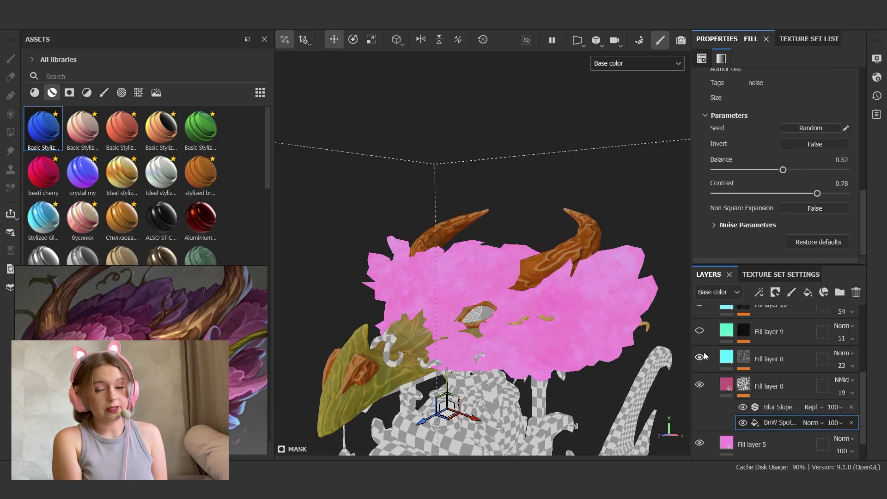
- Give Fill layer 9 a pink base colour and bring up its Mask Editor settings
click(745, 358)
click(726, 330)
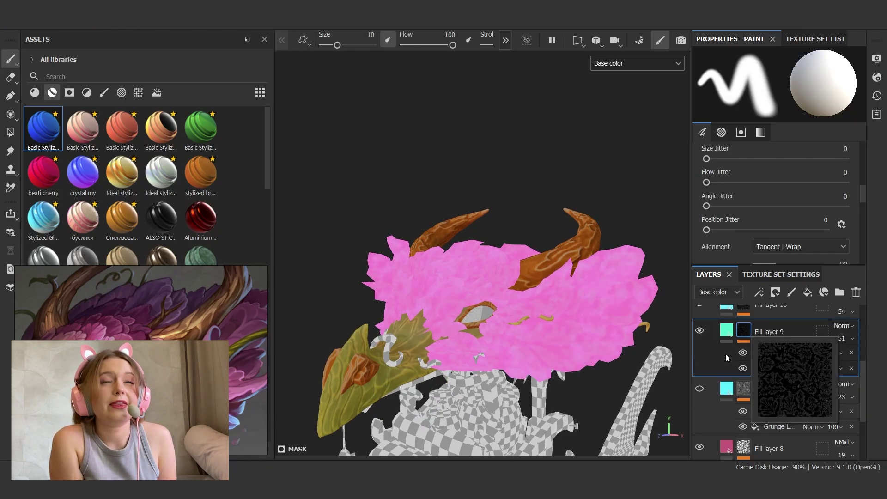
click(453, 343)
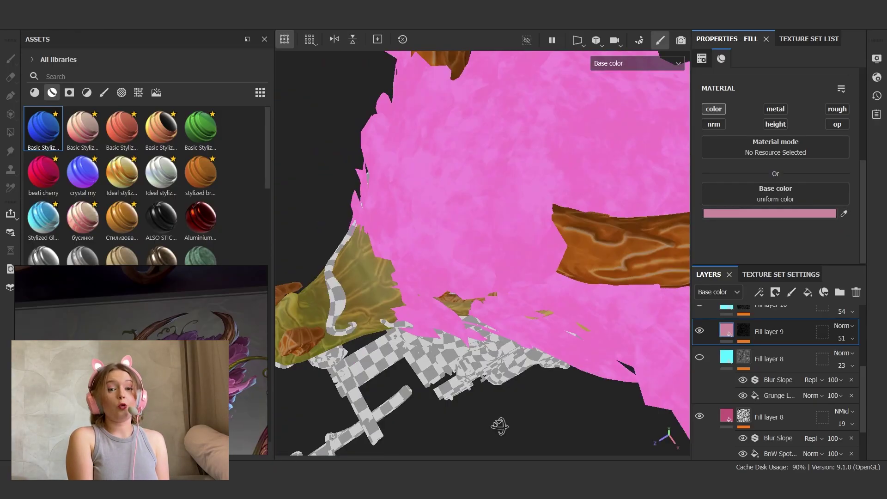
click(744, 362)
click(780, 403)
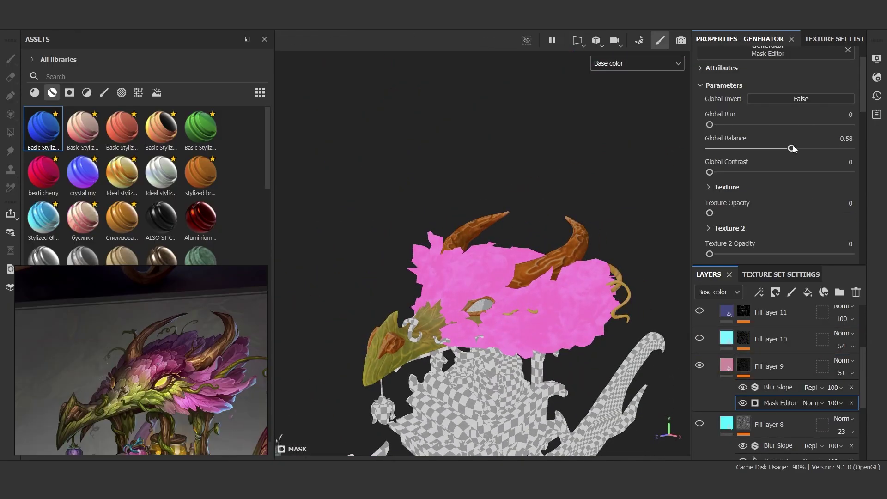
- Adjust the Baked Lighting opacity, expand Folder 1, and view the position map channel
click(845, 379)
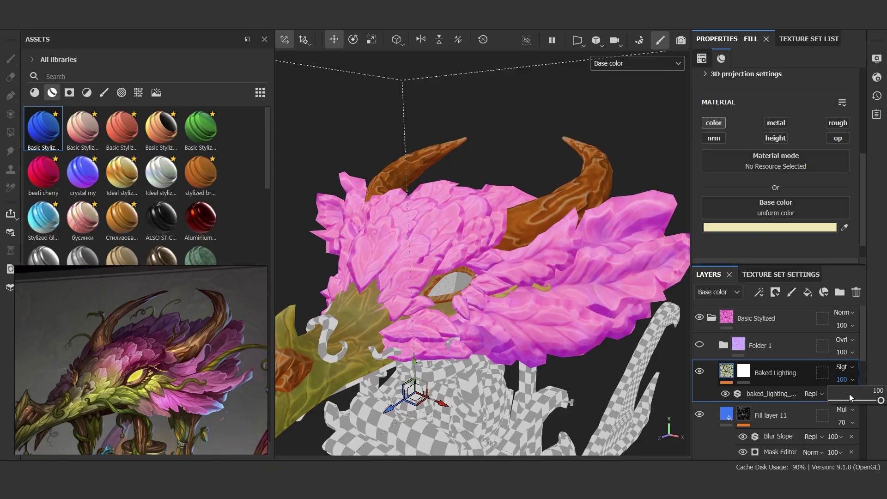
click(722, 347)
click(637, 63)
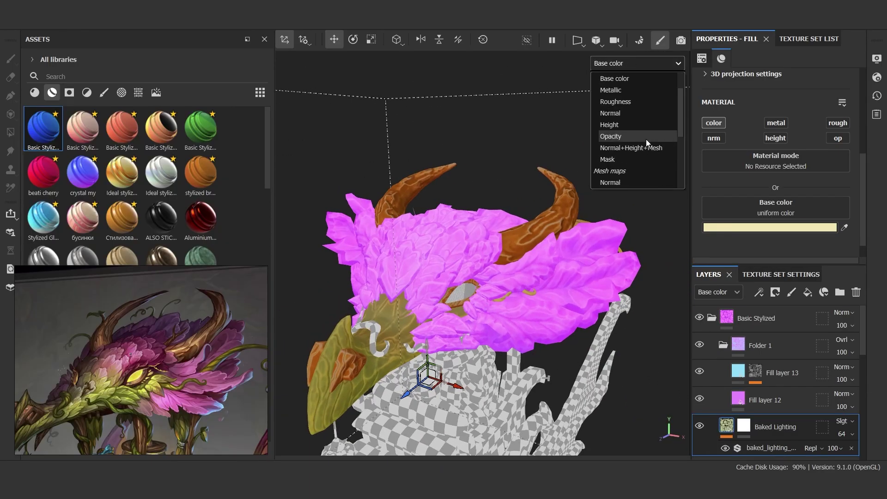
scroll(646, 138, down, 3)
click(609, 170)
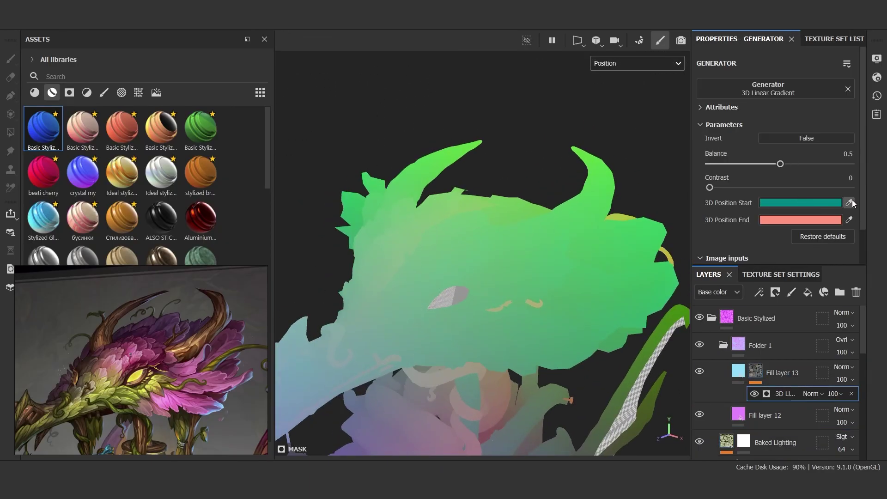
- Give Fill layer 13 a 3D Linear Gradient mask, duplicate it, and colour the copies pink and yellow-green
alt+drag(475, 180, 531, 180)
key(ctrl+d)
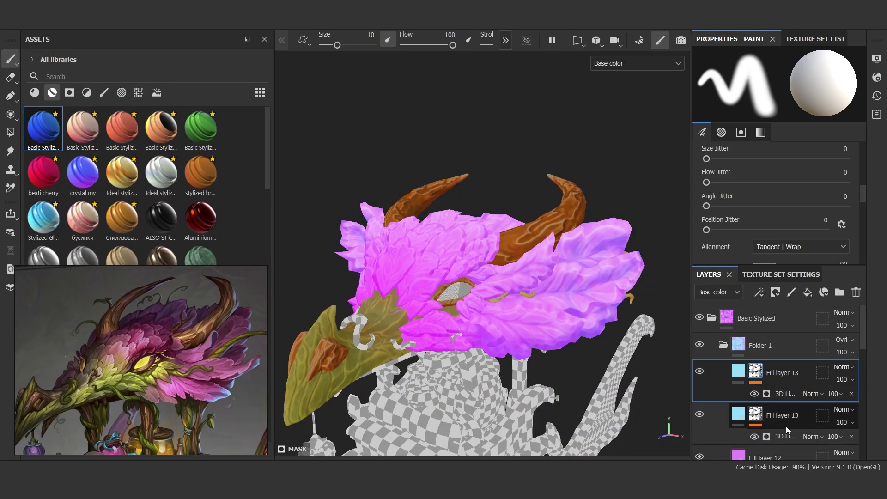
click(749, 368)
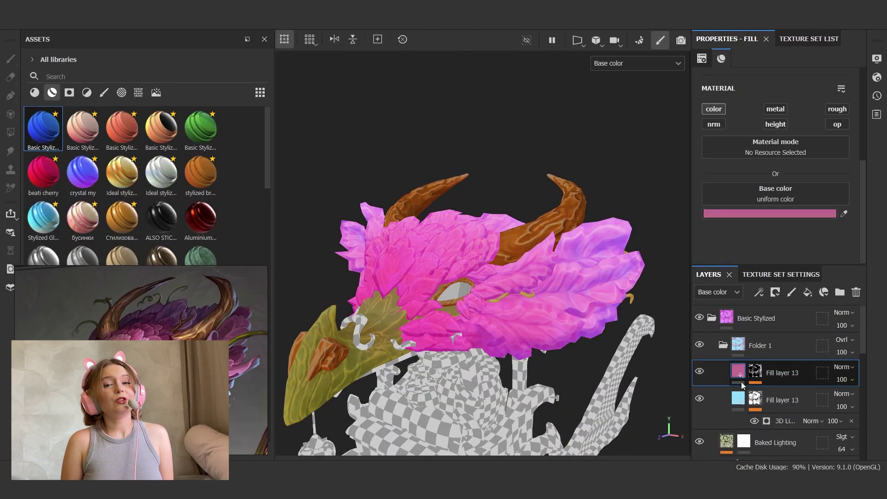
click(250, 323)
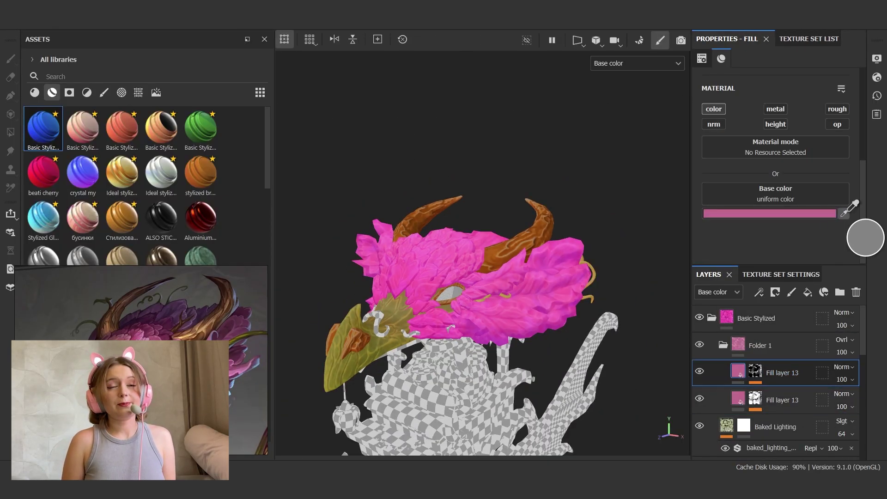
click(829, 213)
click(702, 175)
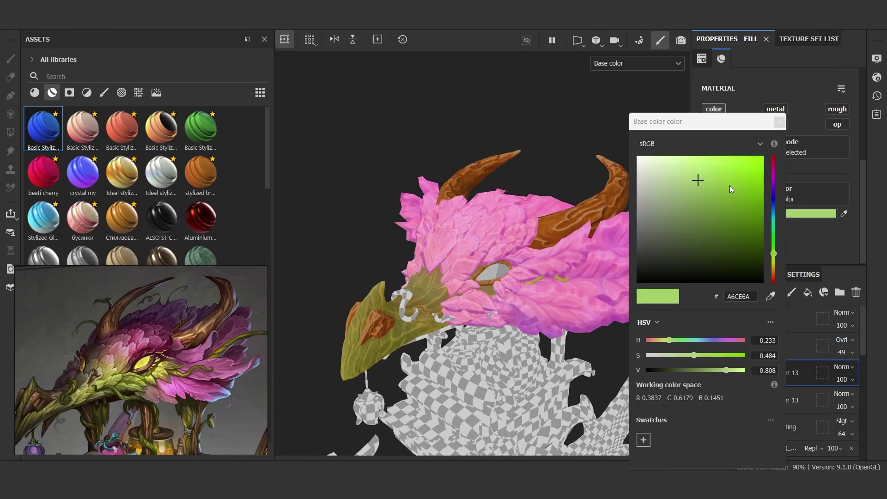
click(731, 189)
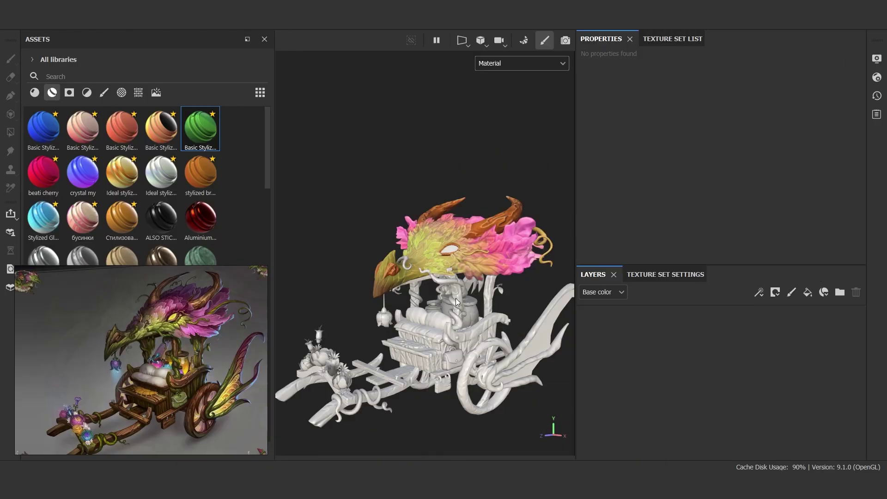
- Apply the stylized bread material to the cart and inspect Fill layer 5
drag(200, 173, 485, 295)
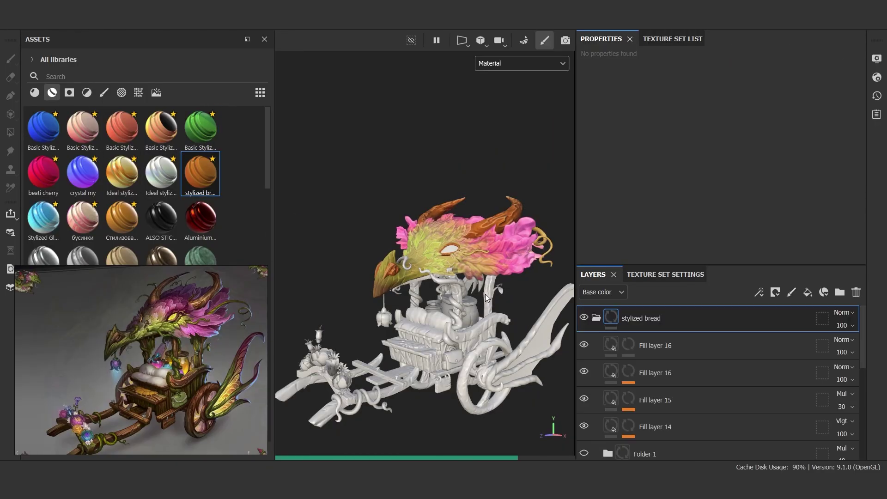
scroll(485, 294, up, 5)
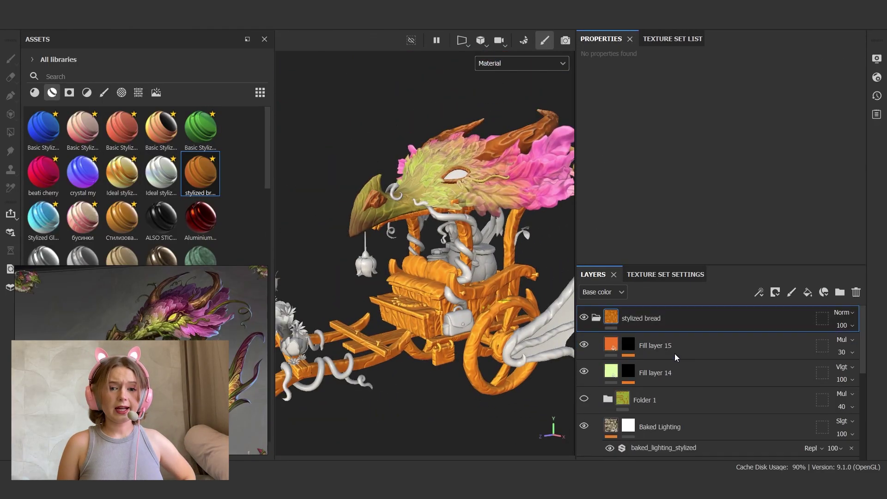
click(417, 249)
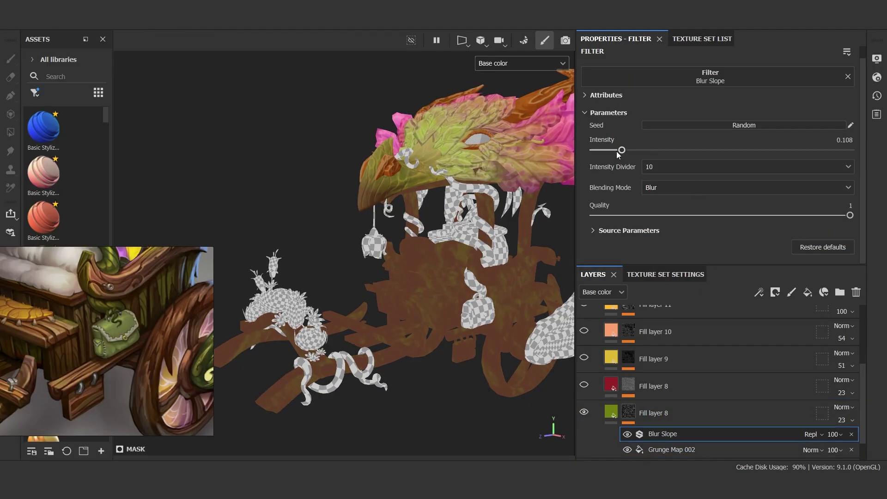
- Inspect Fill layer 8's Grunge Leaky Paint effect and lighten the base colour to FFE4D6
click(587, 387)
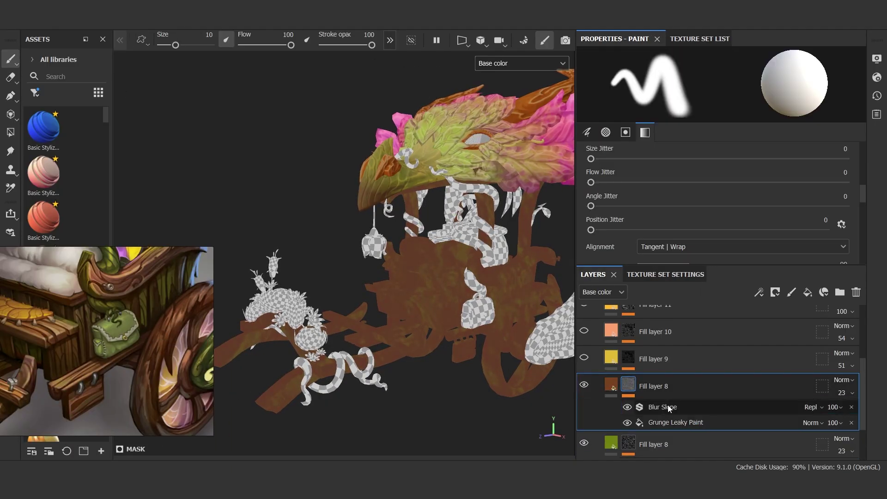
click(670, 422)
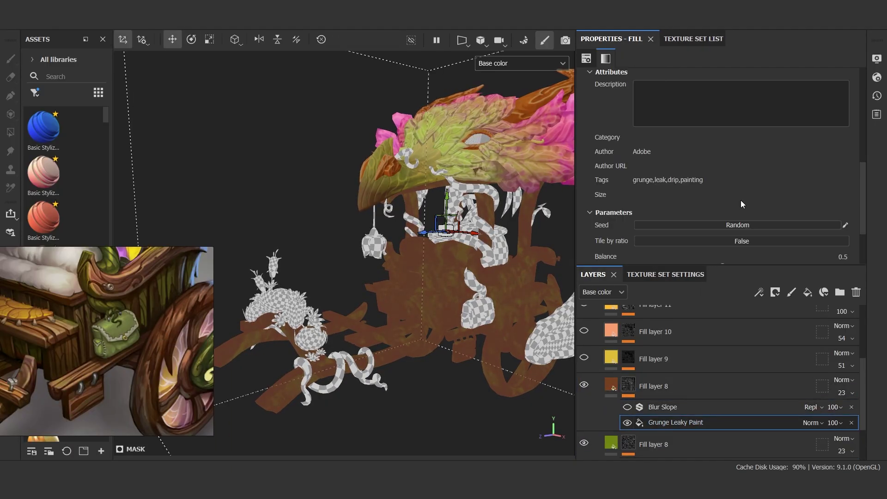
scroll(684, 165, up, 5)
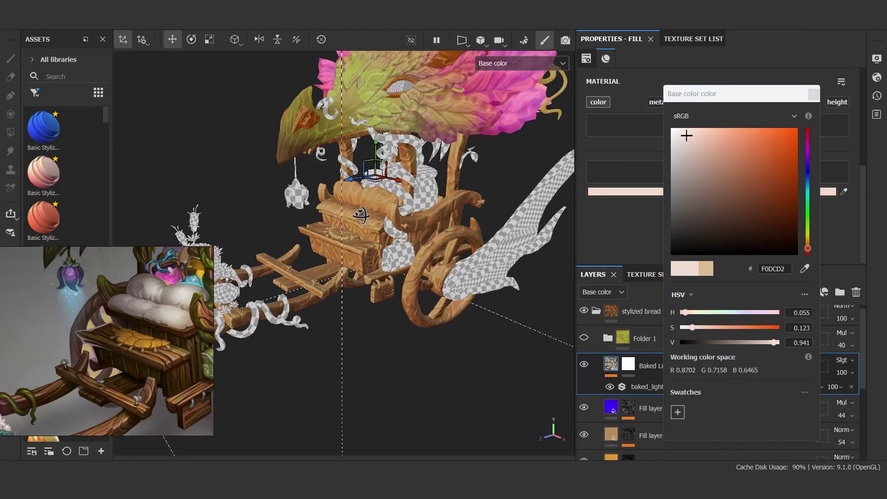
drag(685, 135, 691, 125)
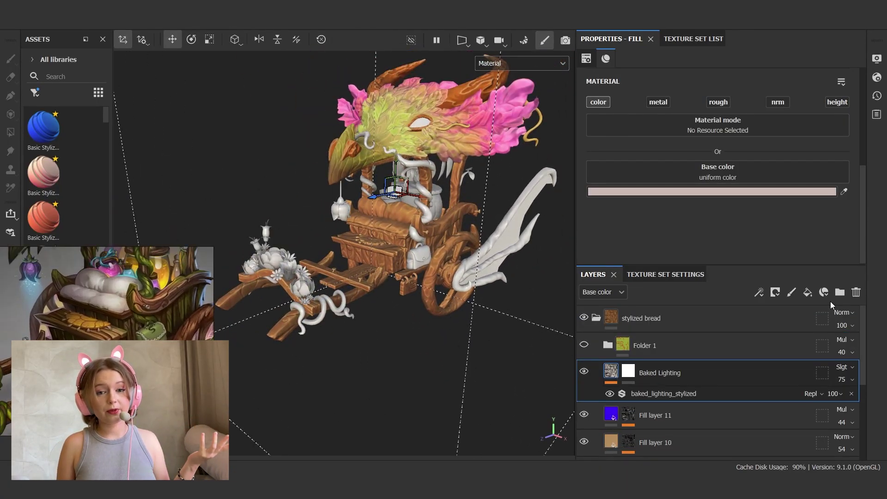
- Add olive Fill layer 14 with a black mask and a Dripping Rust generator
click(807, 292)
key(ctrl+v)
scroll(788, 188, down, 1)
click(823, 292)
click(831, 311)
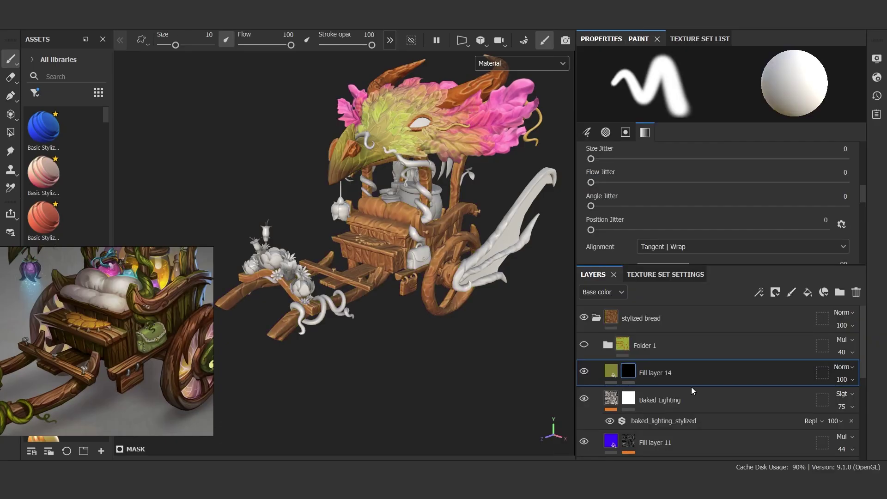
click(775, 292)
click(785, 323)
click(708, 88)
click(763, 166)
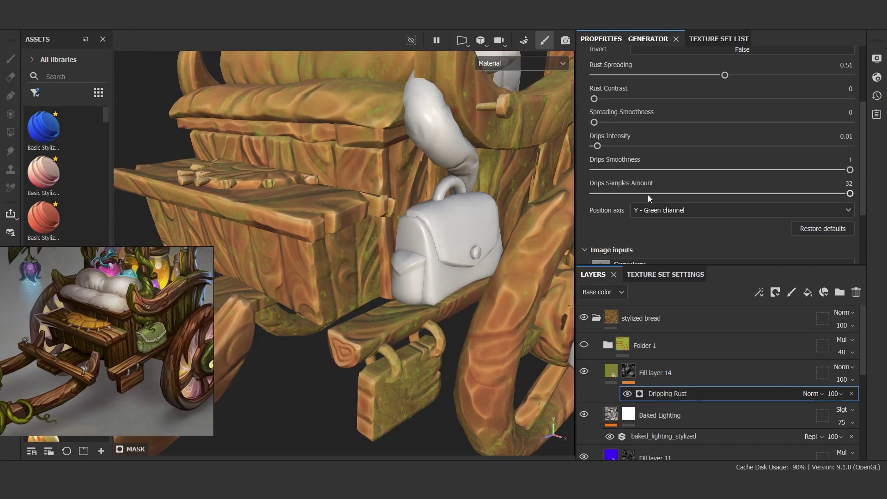
- Tune the Dripping Rust generator and assign it an ambient occlusion map
scroll(683, 186, down, 3)
scroll(647, 152, up, 5)
click(647, 152)
click(648, 153)
drag(725, 179, 691, 180)
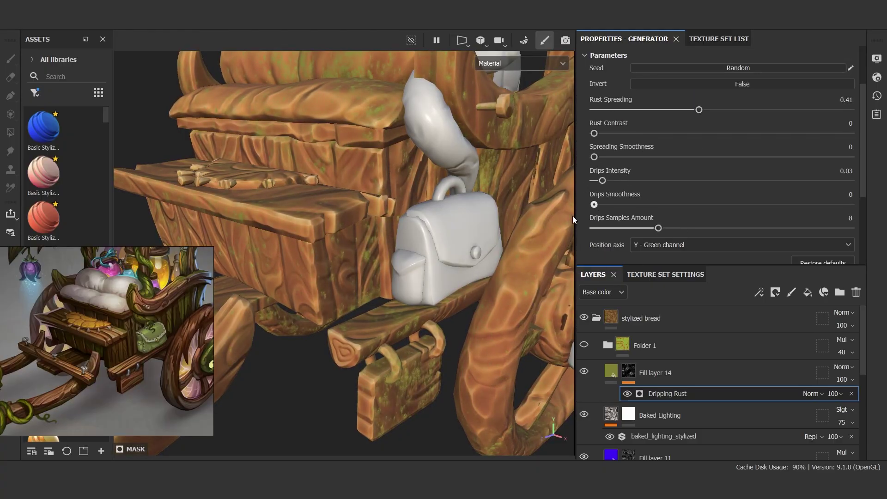
click(653, 212)
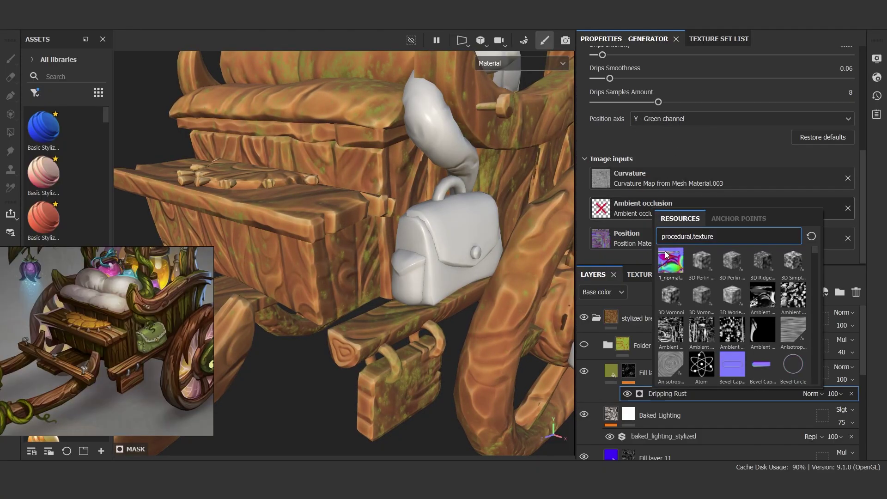
click(699, 328)
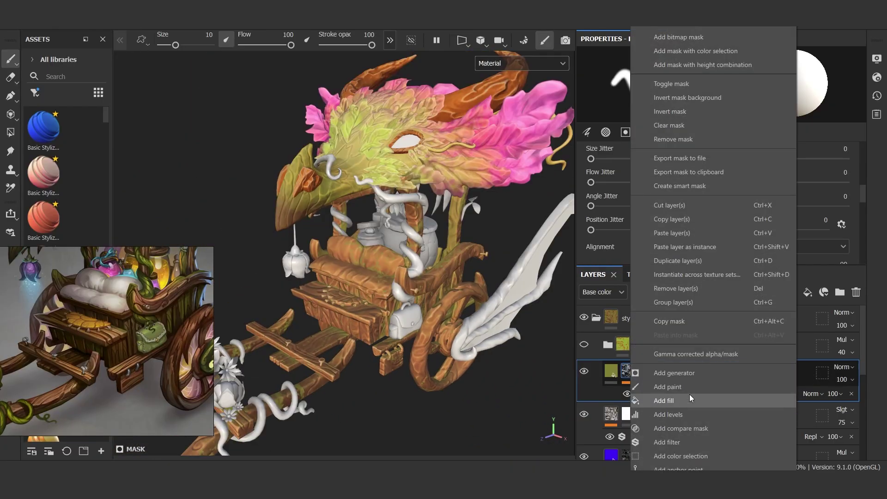
- Add a blur filter above Dripping Rust with intensity divider 1
click(689, 394)
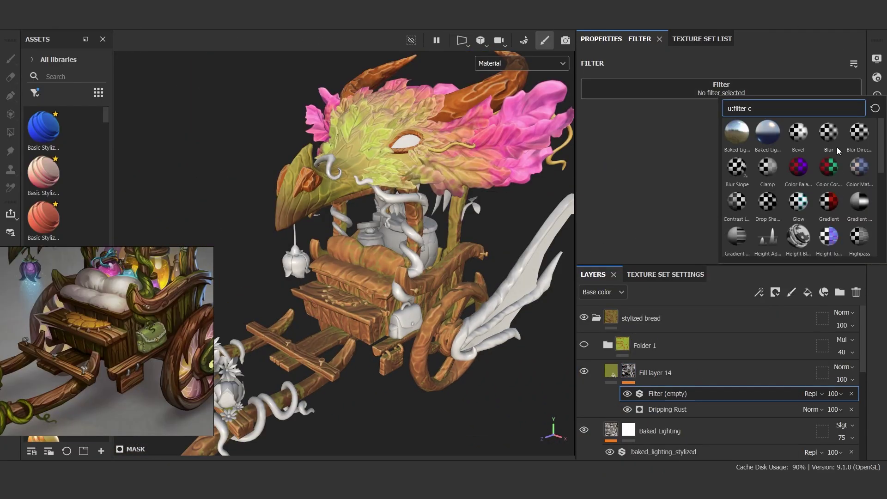
click(684, 179)
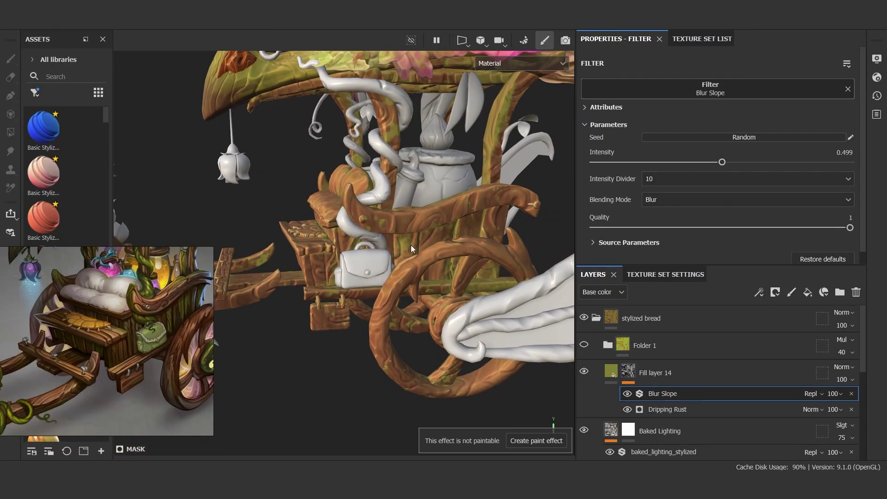
click(684, 183)
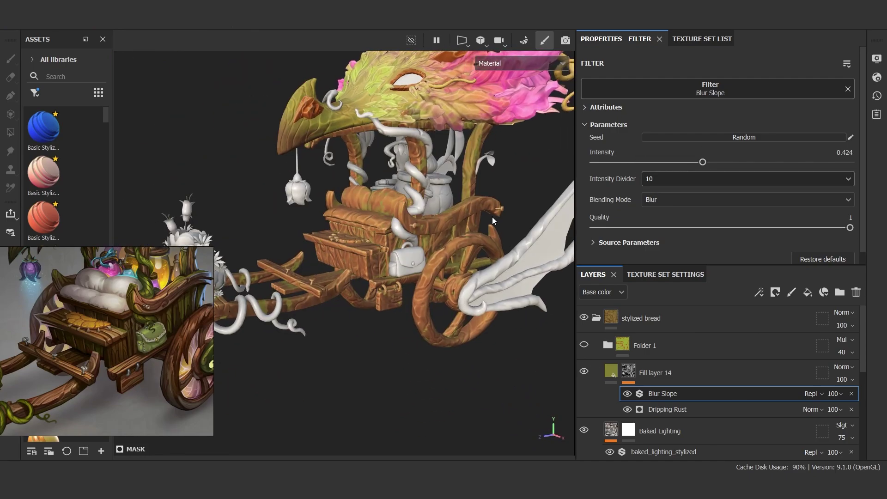
scroll(493, 221, up, 3)
click(672, 178)
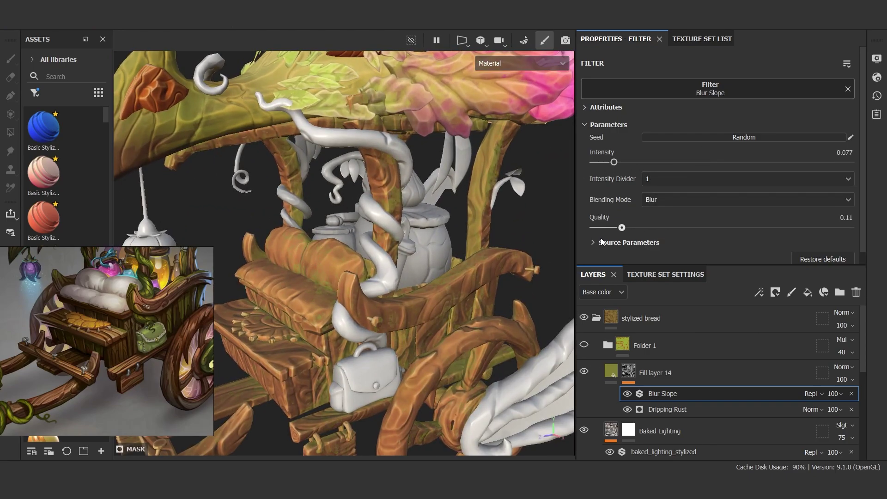
- Keep Fill layer 14 on Normal blending after trying Linear dodge, at 58 opacity
click(841, 367)
click(831, 123)
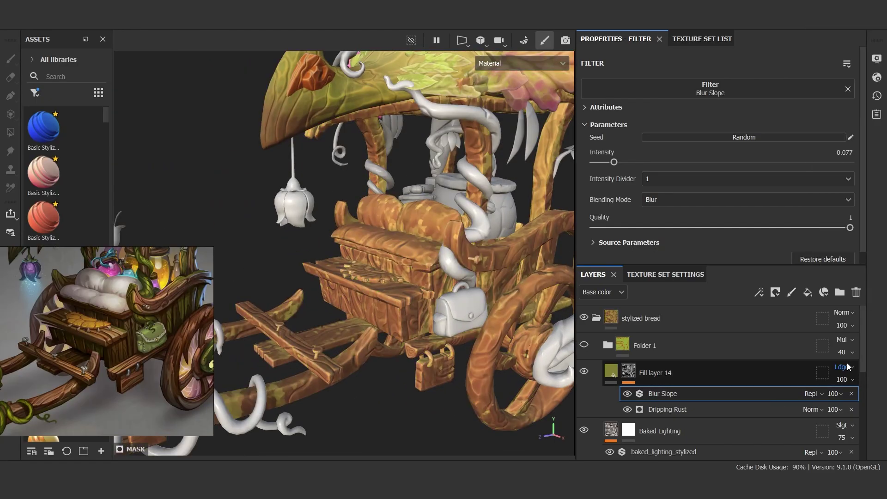
click(848, 367)
click(851, 383)
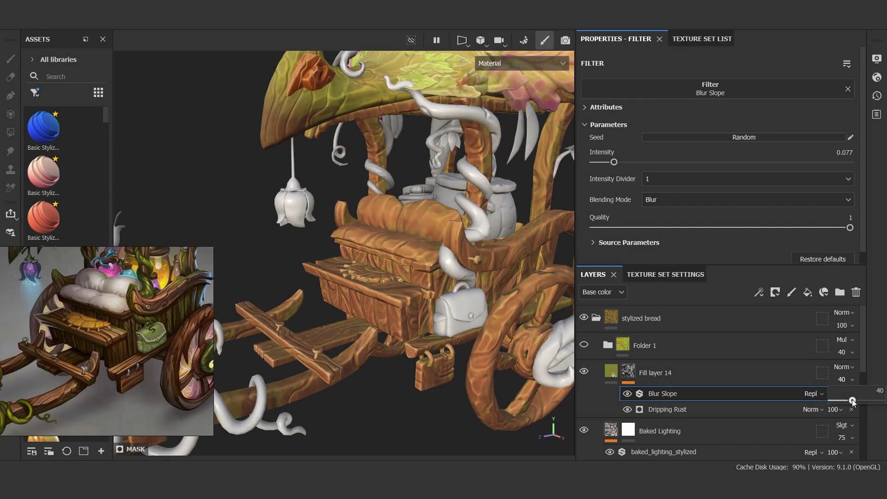
drag(853, 402, 862, 401)
click(822, 319)
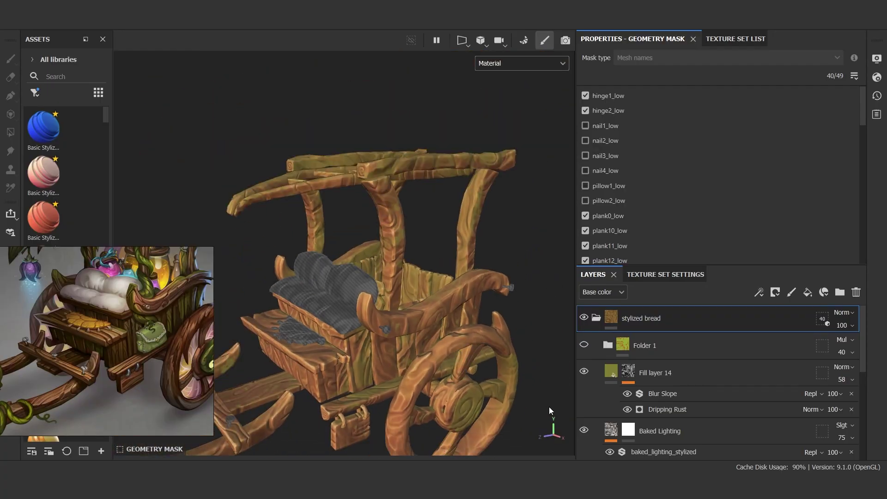
- Exclude both cart hinges from the stylized bread geometry mask
alt+drag(550, 410, 436, 194)
click(426, 336)
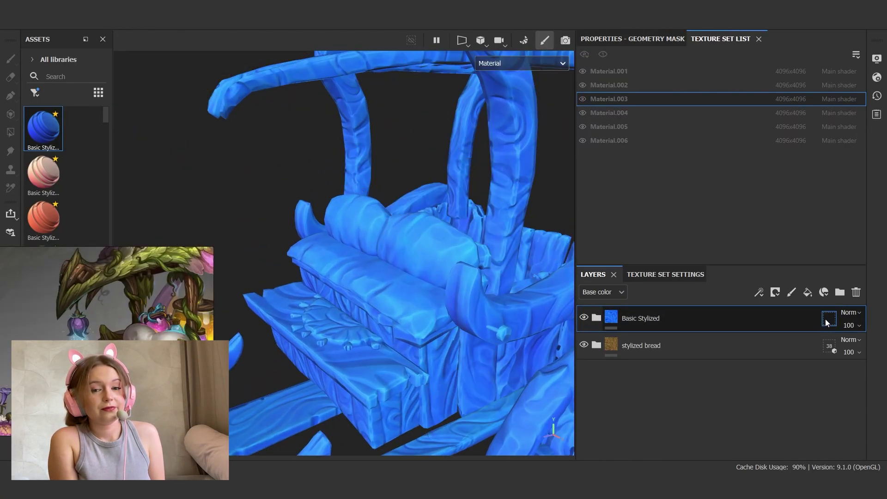
click(596, 318)
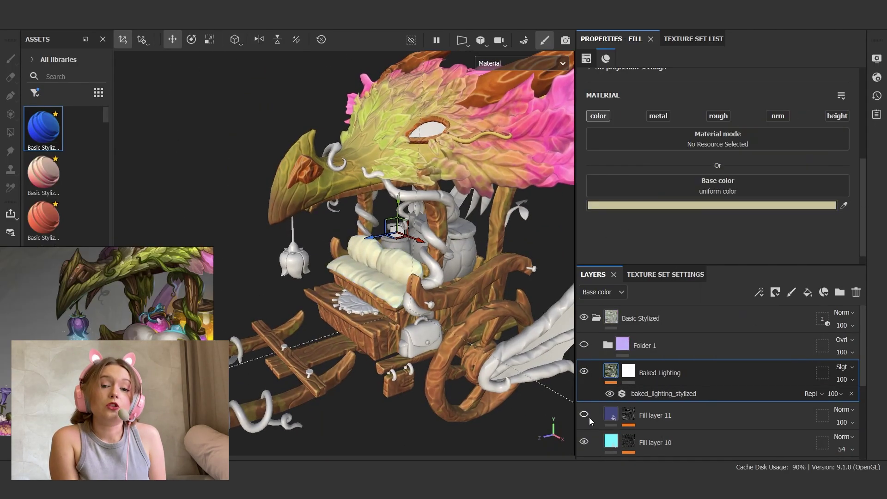
- Recolour the Basic Stylized fills: Fill layer 11, Fill layer 10 pale yellow, Fill layer 8 pink
click(590, 421)
click(785, 205)
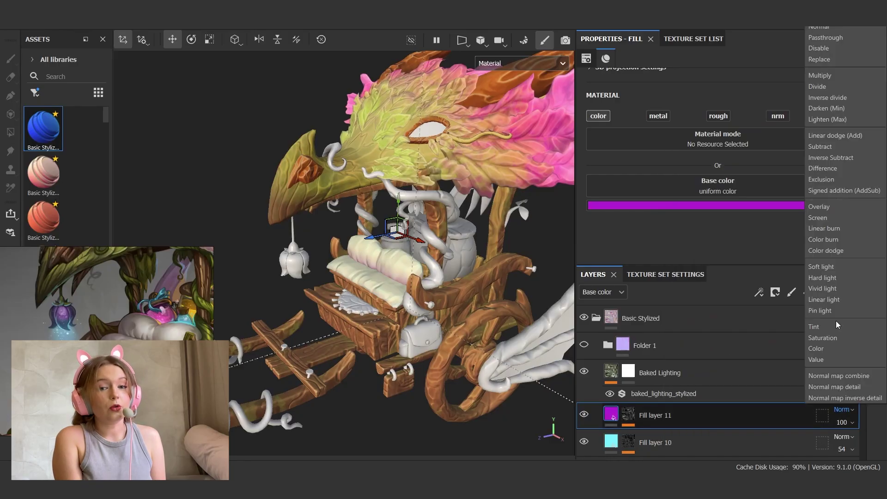
click(611, 406)
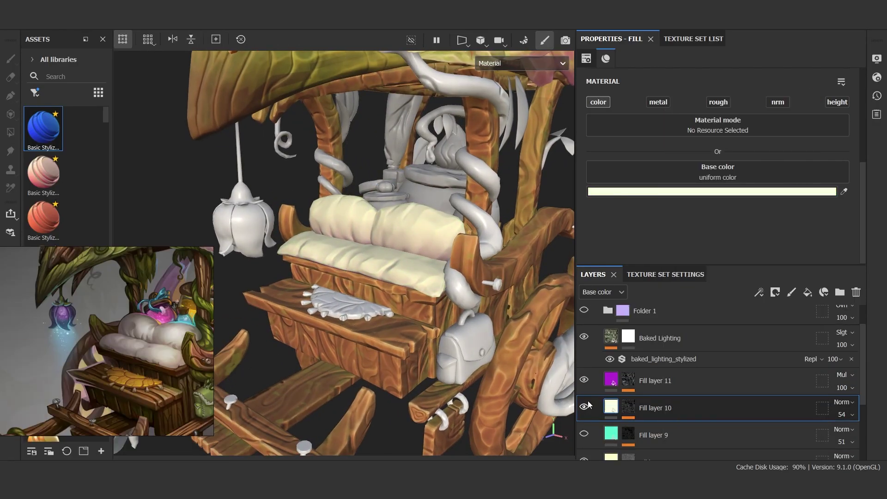
click(596, 427)
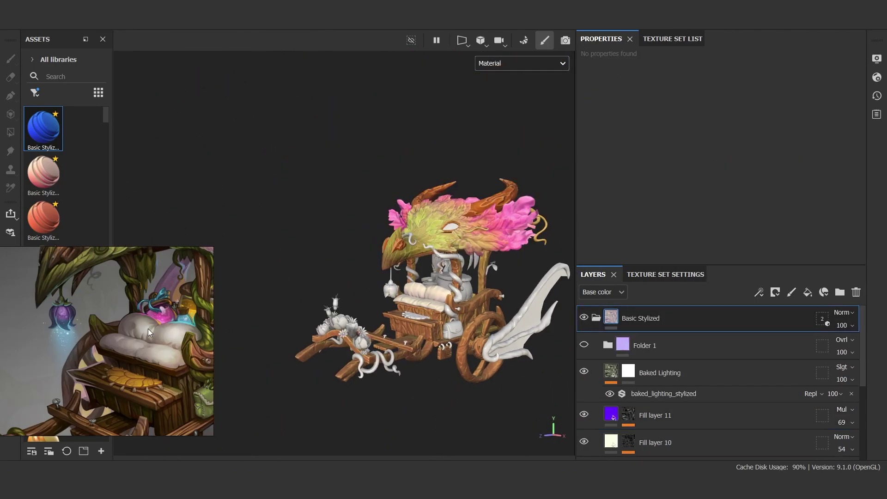
- Add the Ideal stylized metall material to the hooks and toggle Fill layers 21 and 20
drag(387, 352, 364, 304)
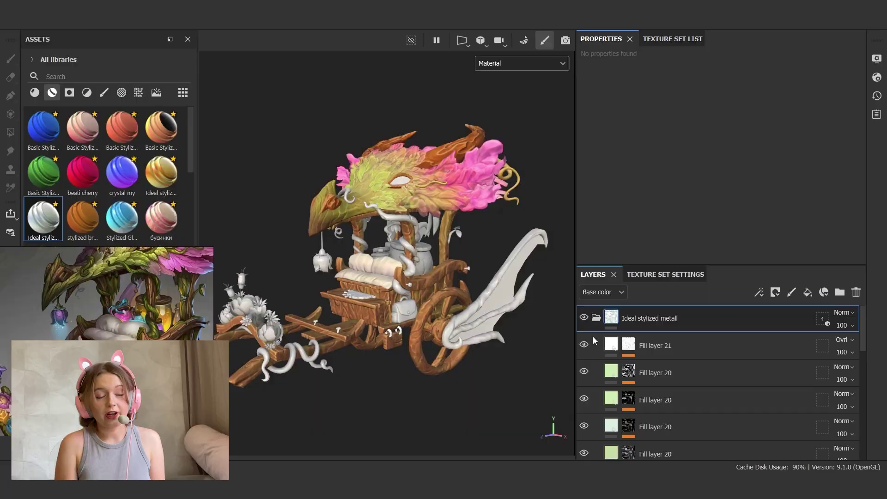
click(584, 344)
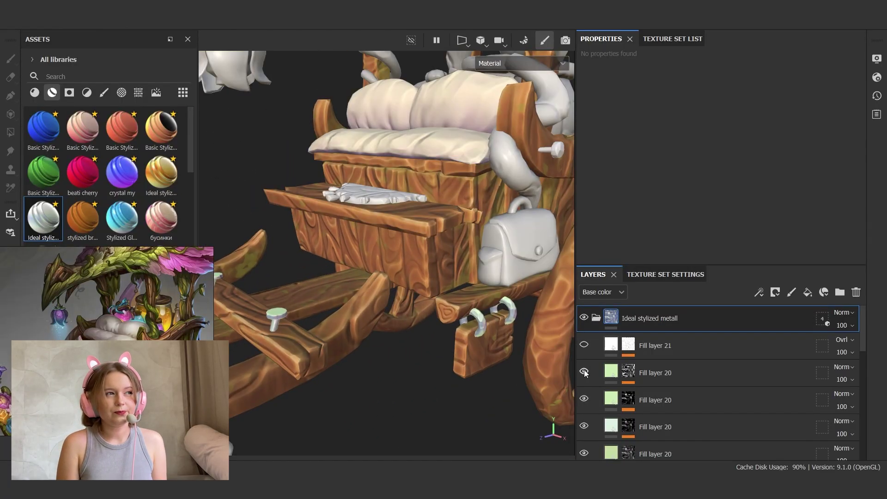
scroll(586, 397, down, 3)
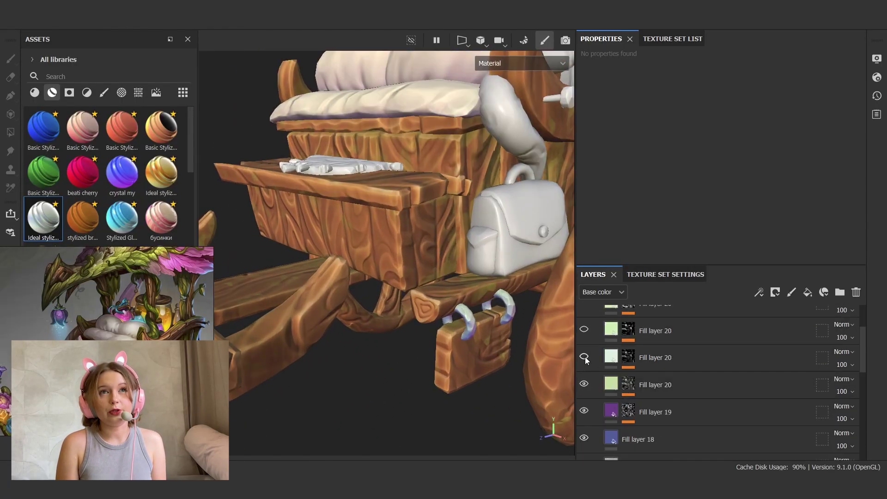
click(584, 357)
- Shift Fill layer 20's base colour hue from green to teal
click(656, 384)
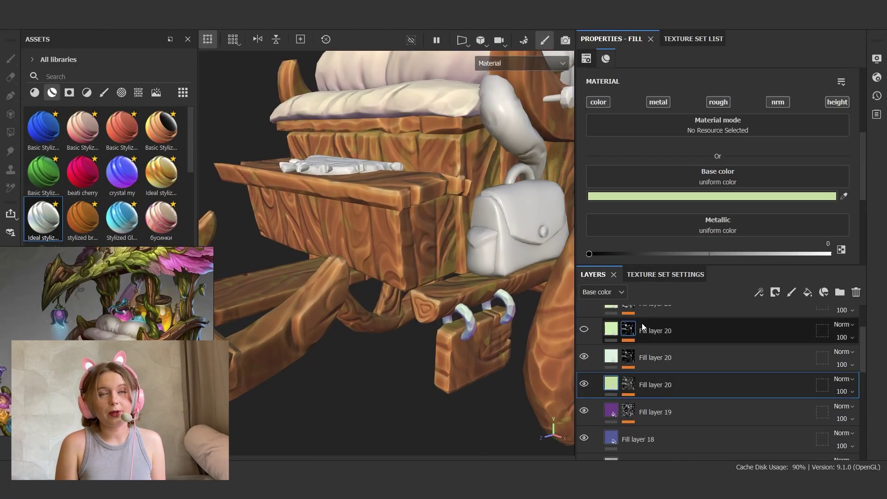
click(624, 191)
drag(807, 218, 811, 184)
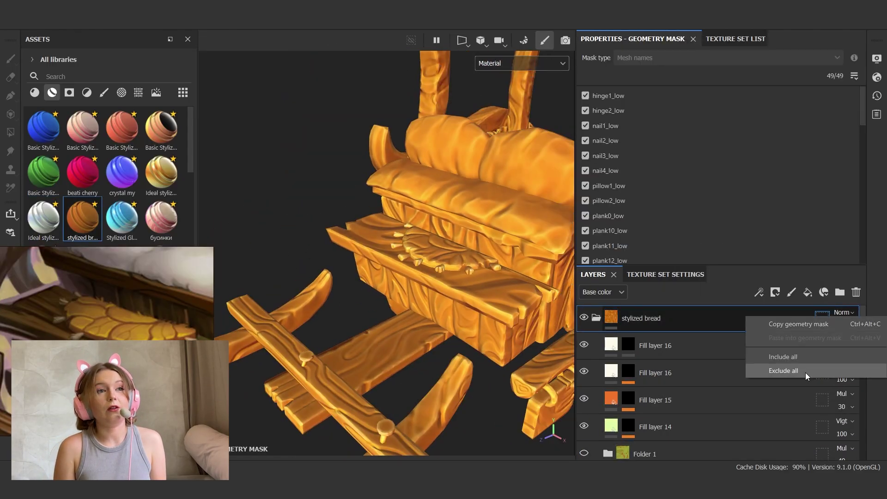
click(805, 372)
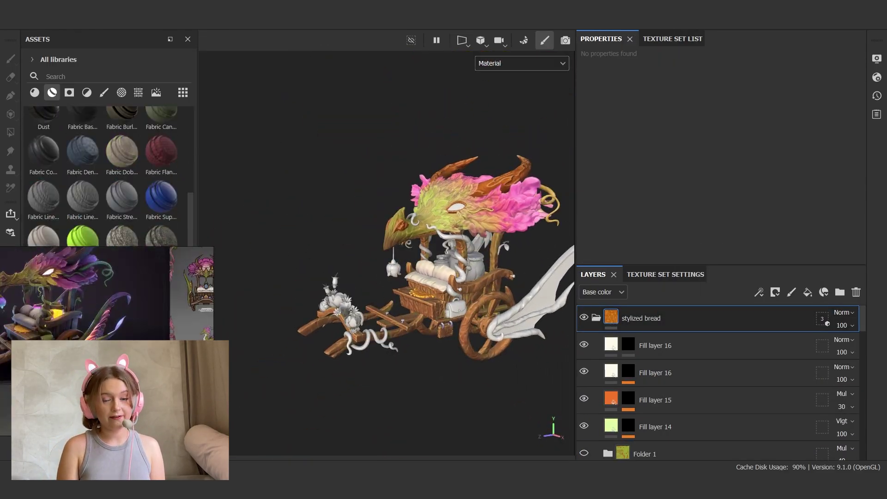
scroll(447, 327, up, 10)
scroll(398, 296, down, 10)
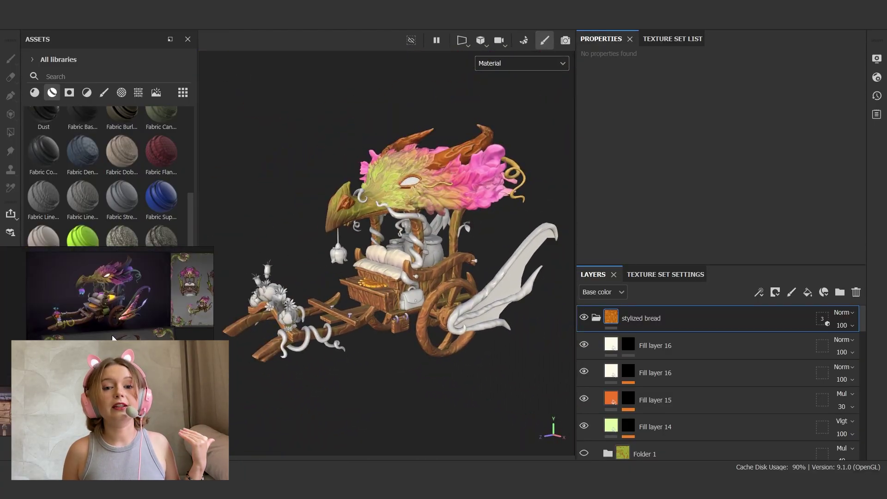
scroll(102, 176, up, 10)
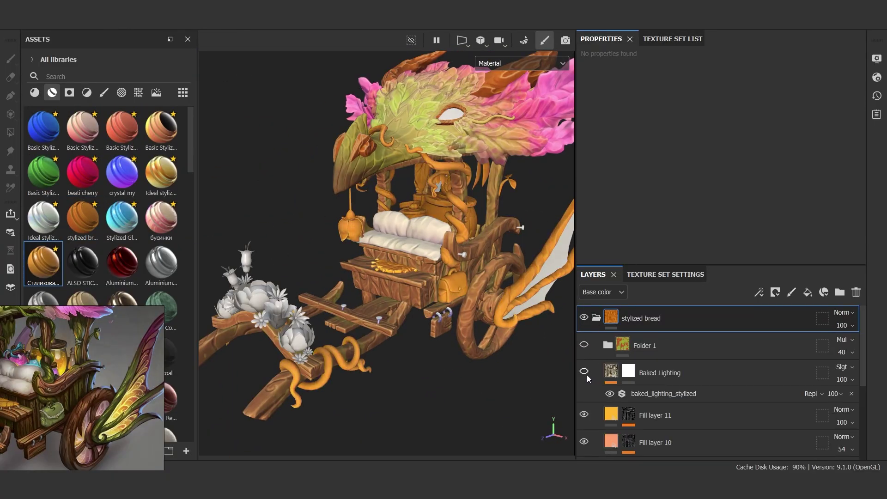
- Set Fill layer 8's base colour to green
scroll(592, 439, down, 5)
click(594, 390)
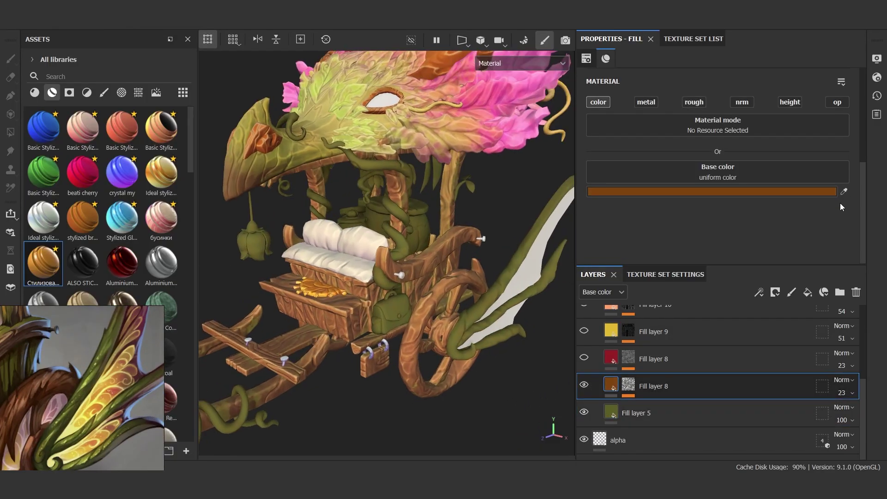
click(712, 191)
click(807, 216)
click(813, 94)
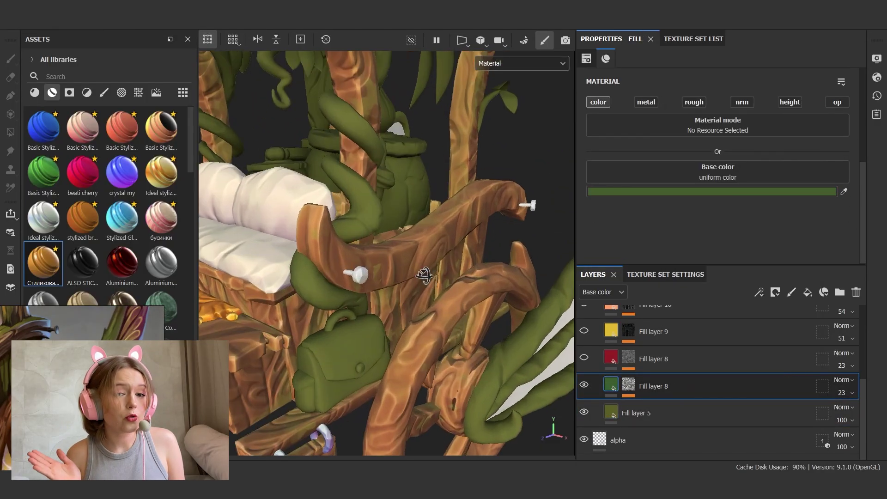
click(712, 191)
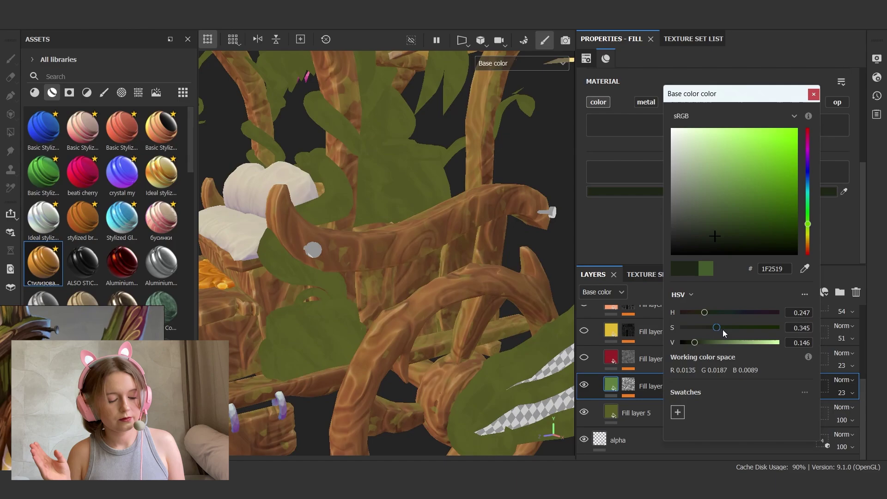
- Recolour the second Fill layer 8 from red to green 20BE2D
click(647, 358)
click(711, 192)
click(807, 212)
click(776, 156)
key(Escape)
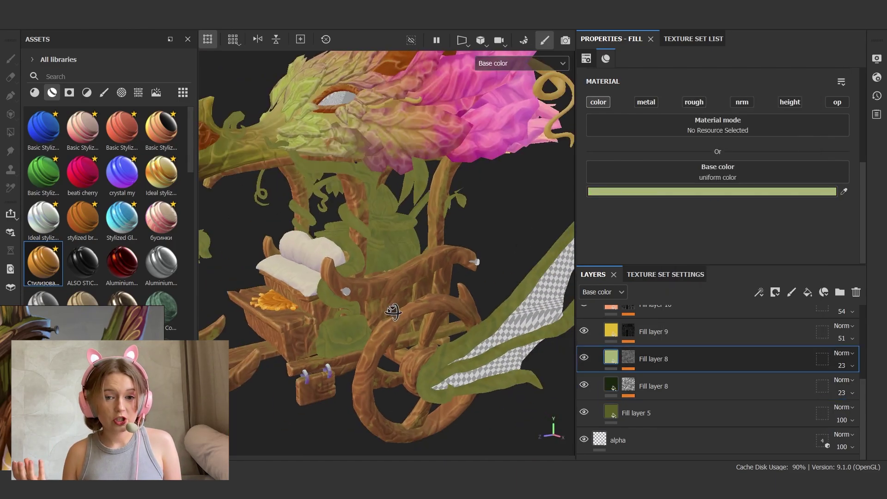
- Make Fill layer 11 cyan with Color blending and 0.825 value, and lower Baked Lighting opacity
scroll(613, 400, up, 1)
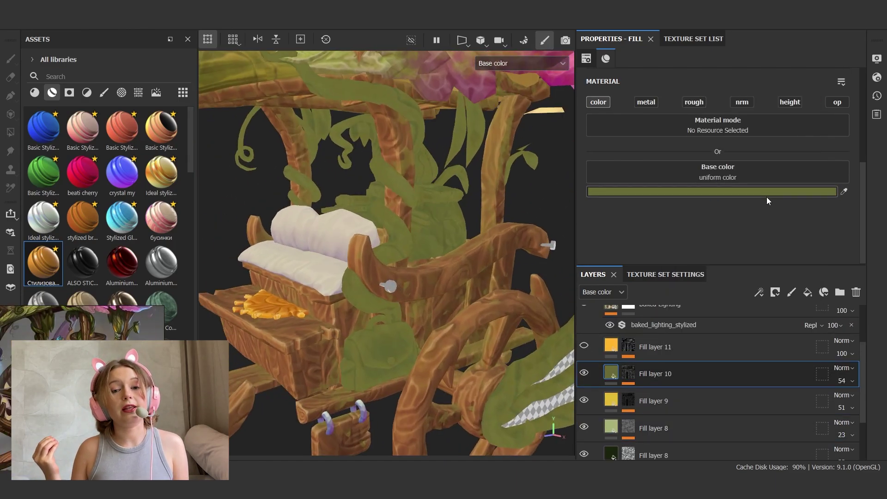
click(712, 191)
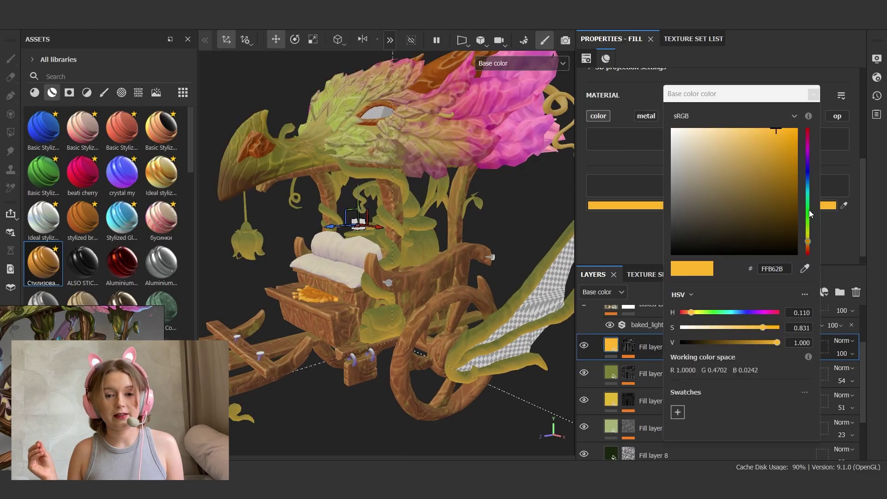
click(809, 209)
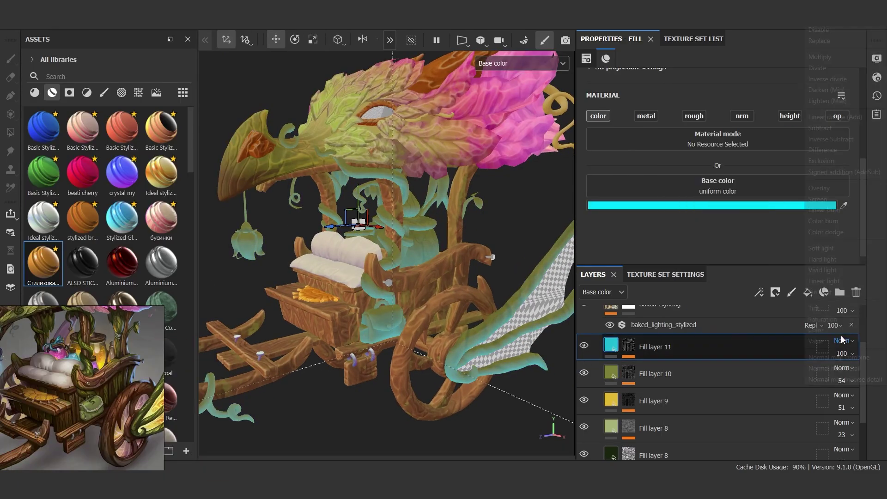
click(843, 340)
click(822, 328)
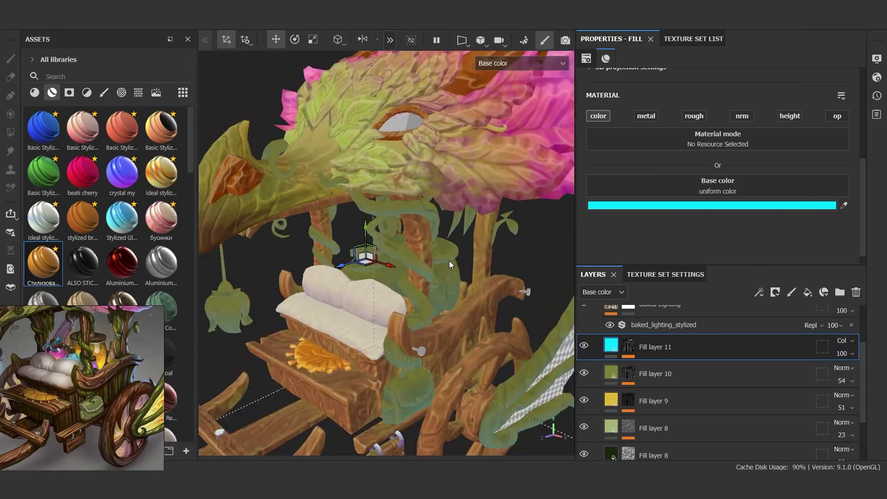
drag(776, 342, 749, 344)
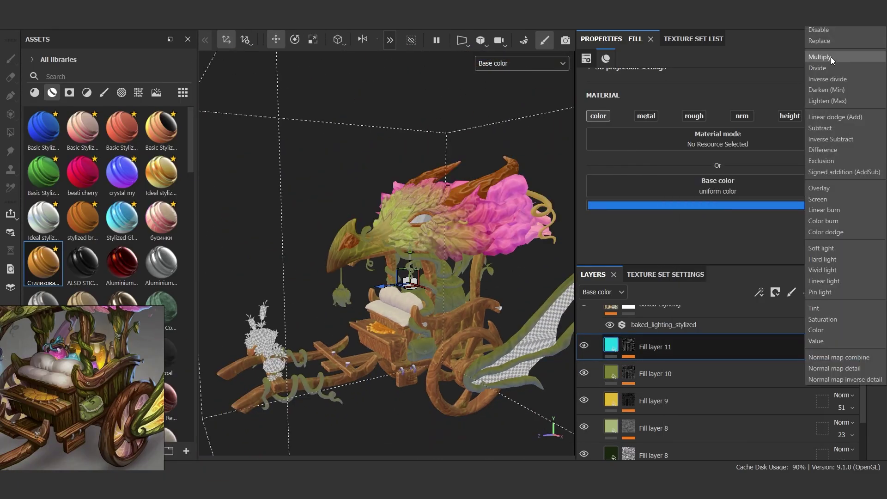
click(842, 379)
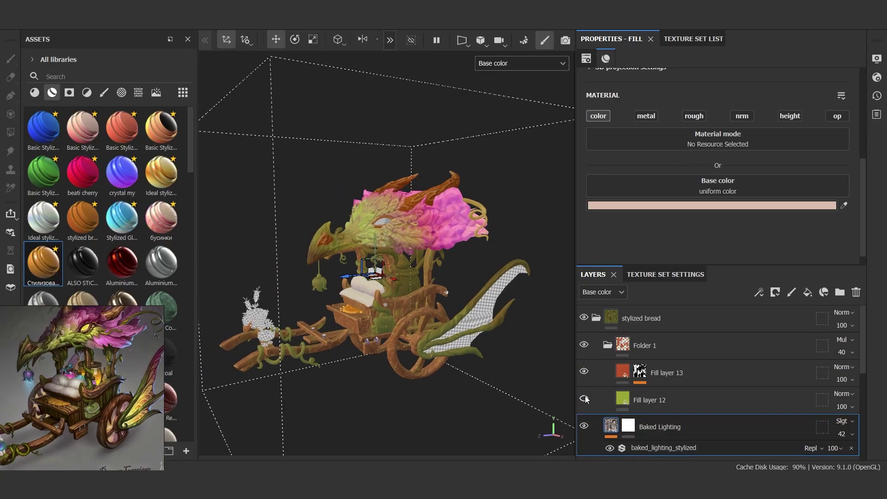
- Collapse Folder 1 and add the green Basic Stylized material as a fur layer
click(608, 345)
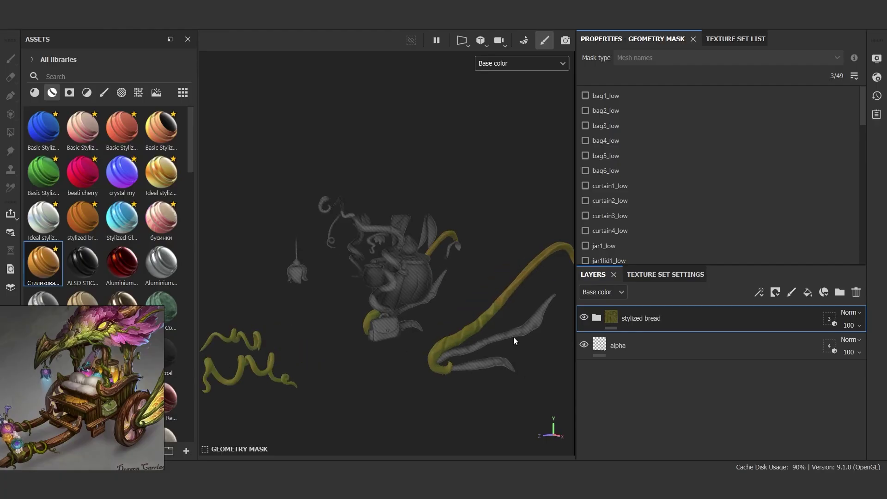
alt+drag(514, 340, 472, 350)
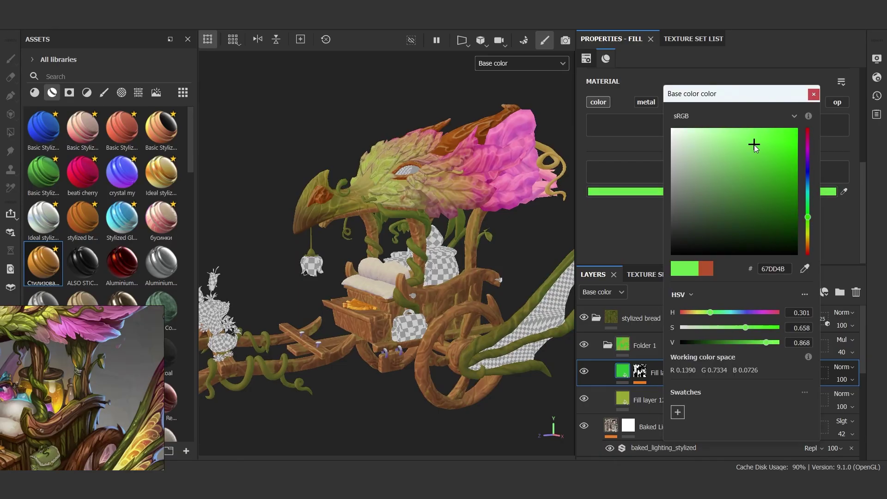
click(372, 356)
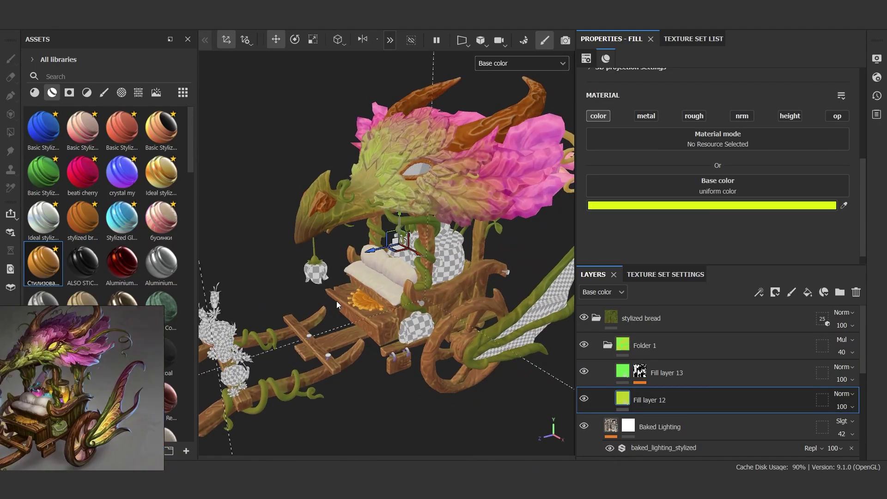
alt+drag(336, 300, 426, 253)
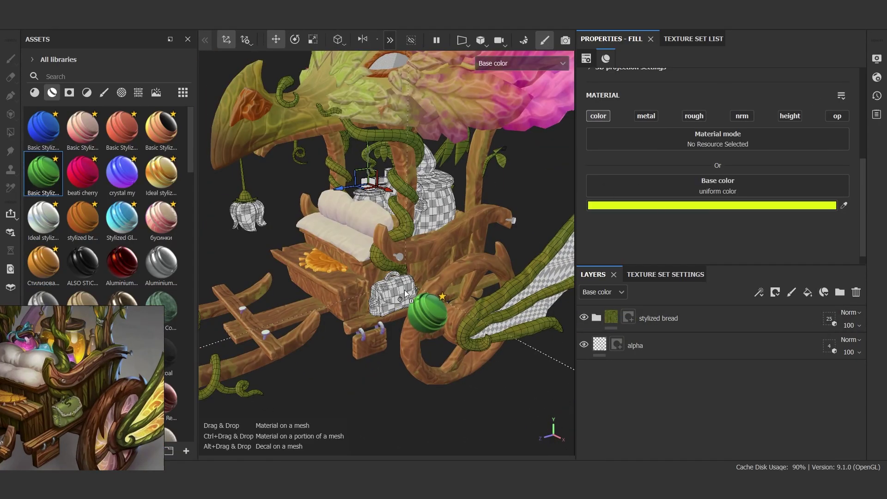
drag(44, 171, 351, 185)
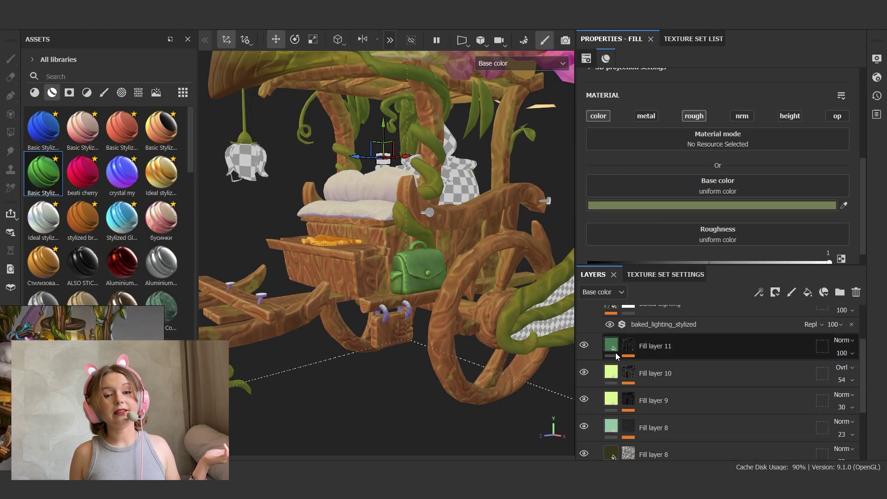
- Check Fill layer 5's base colour and save the project
click(593, 442)
click(735, 206)
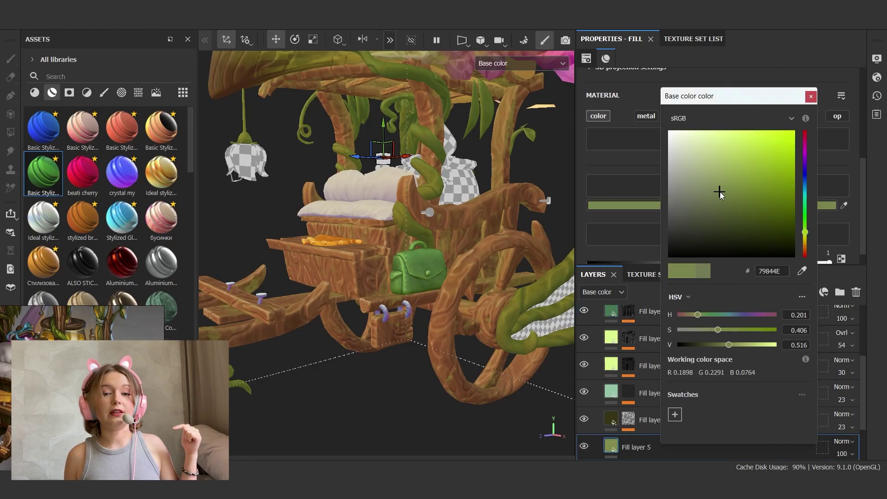
click(83, 332)
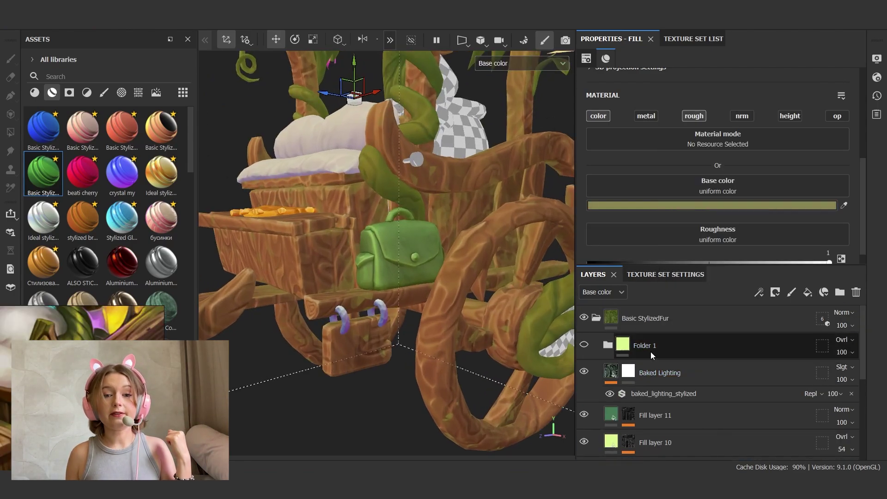
key(ctrl+s)
key(f)
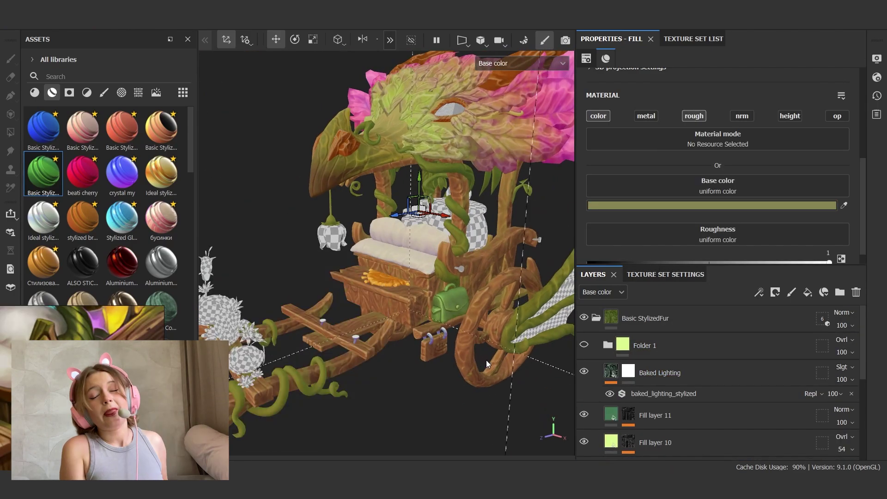
- Add Fill layer 14 under Folder 1 with a pale yellow base colour and Color blending
scroll(489, 206, up, 5)
click(619, 427)
click(795, 205)
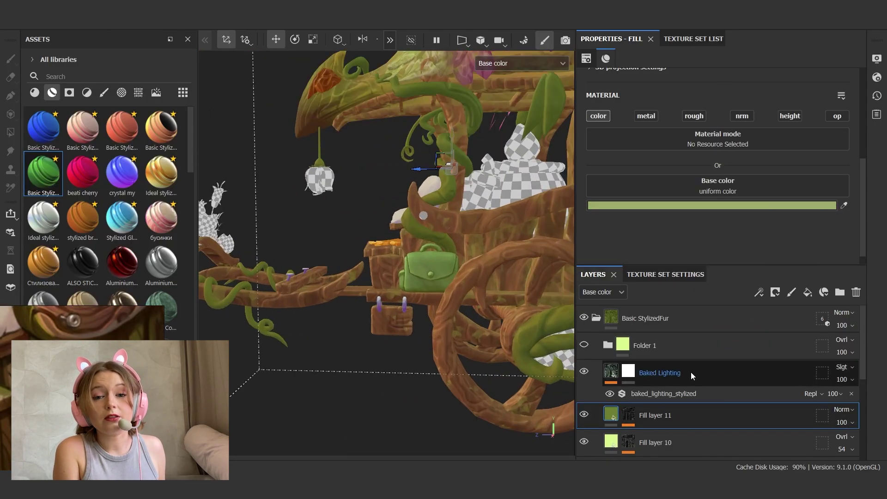
click(807, 292)
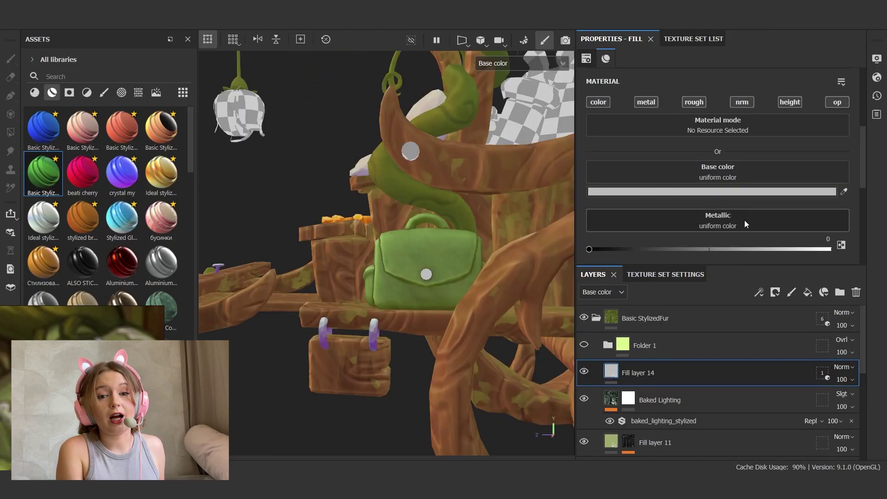
click(712, 191)
click(805, 233)
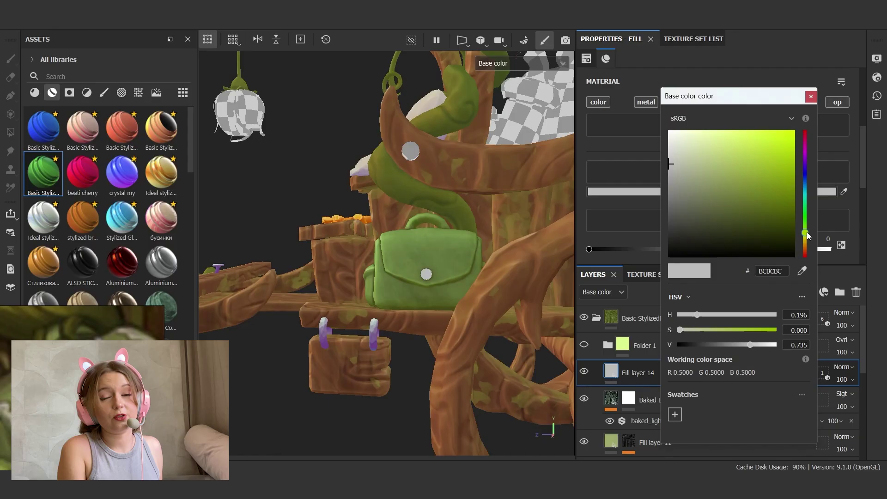
click(804, 238)
click(845, 367)
click(845, 324)
key(f)
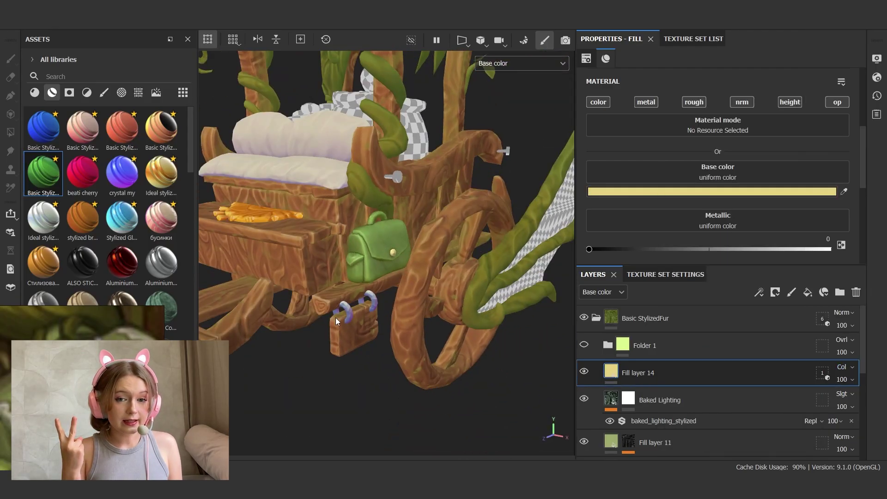
- Hide texture set Material.003 in the Texture Set List to reveal the teapot
alt+drag(372, 323, 378, 259)
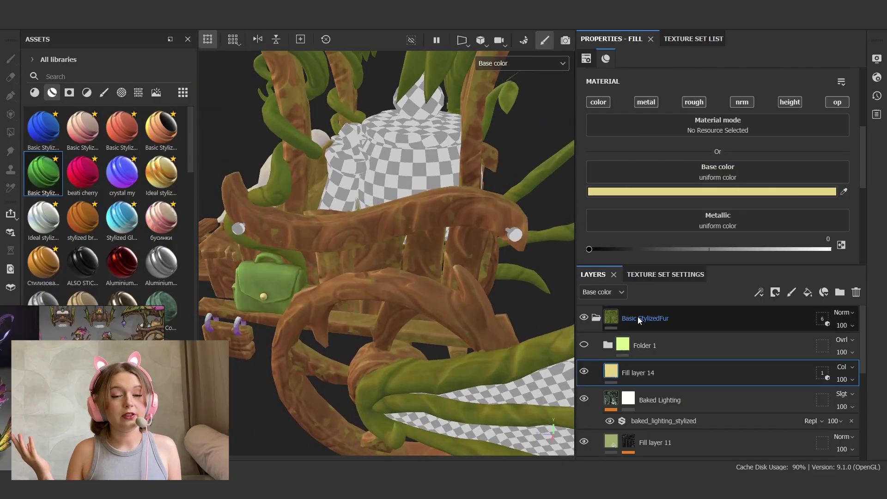
click(693, 39)
click(582, 99)
- Make Material.003 visible again and collapse the stylized bread folder
click(601, 99)
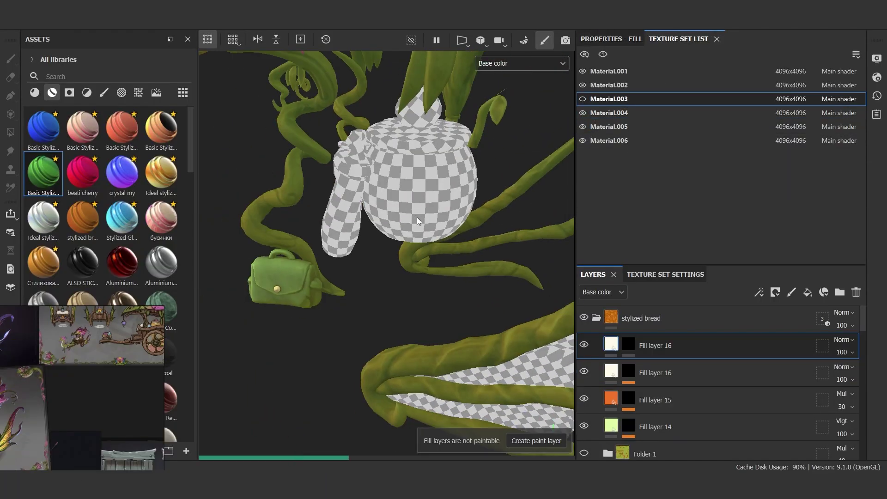
click(583, 99)
click(596, 318)
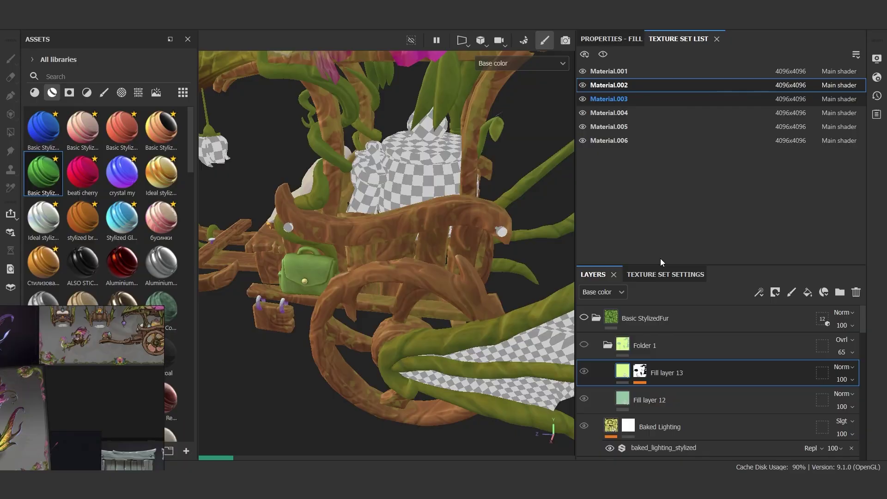
- Inspect the Ideal stylized metall folder's geometry mask, then exit mask mode
click(650, 345)
click(822, 345)
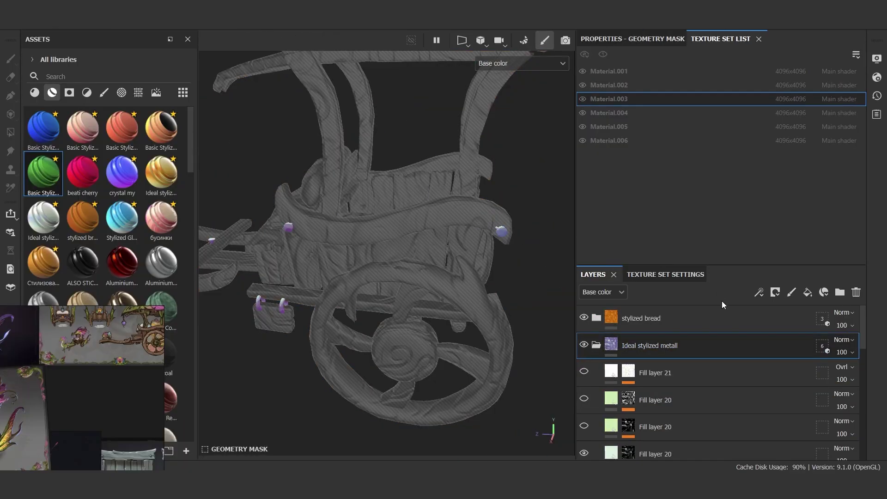
key(Escape)
alt+drag(452, 345, 531, 231)
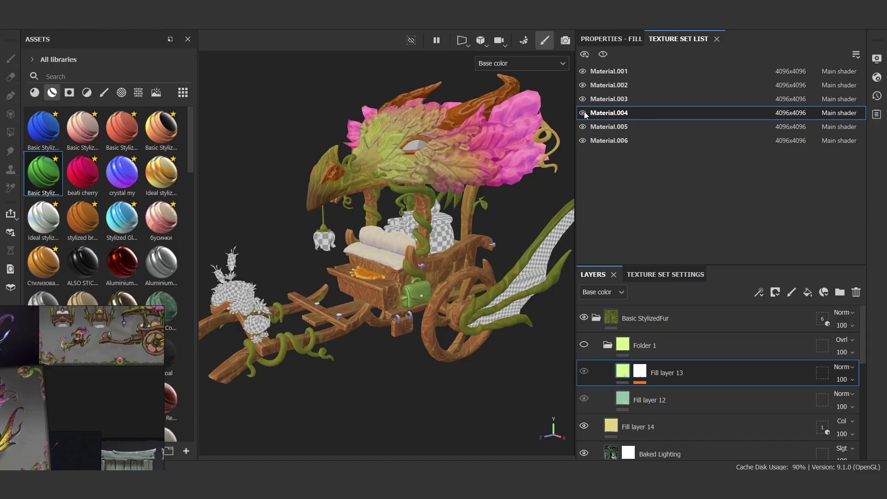
scroll(453, 141, up, 5)
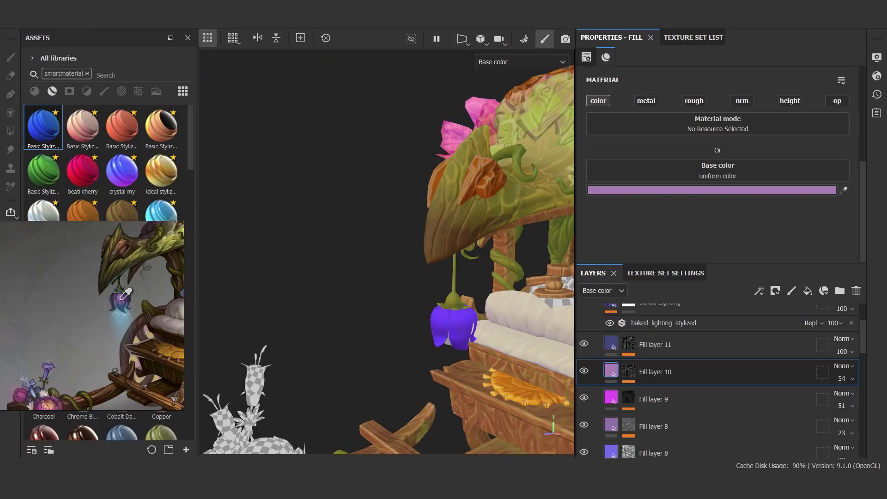
- Recolour the flower's fill layers 10–13 in purple and blue-purple tones
click(712, 190)
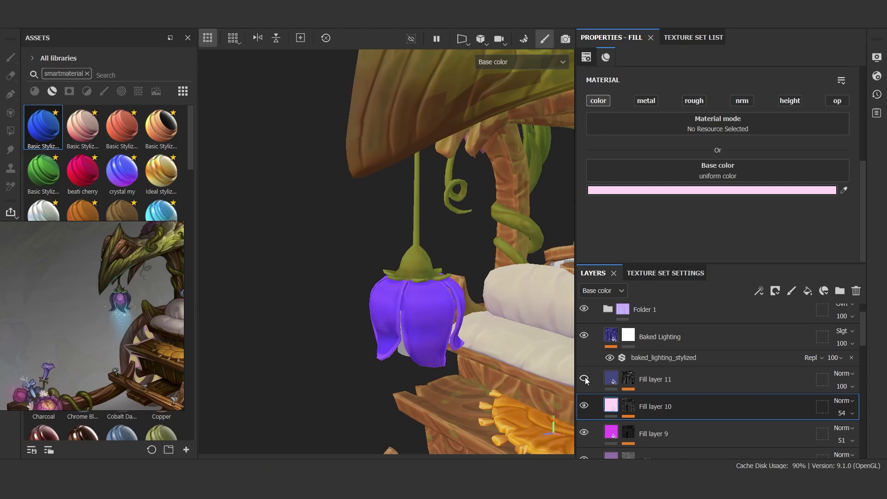
click(655, 379)
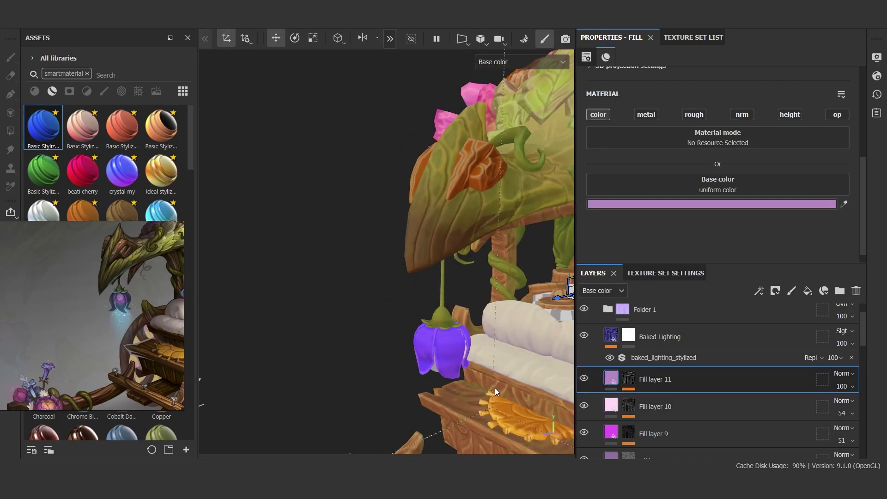
click(659, 336)
click(739, 203)
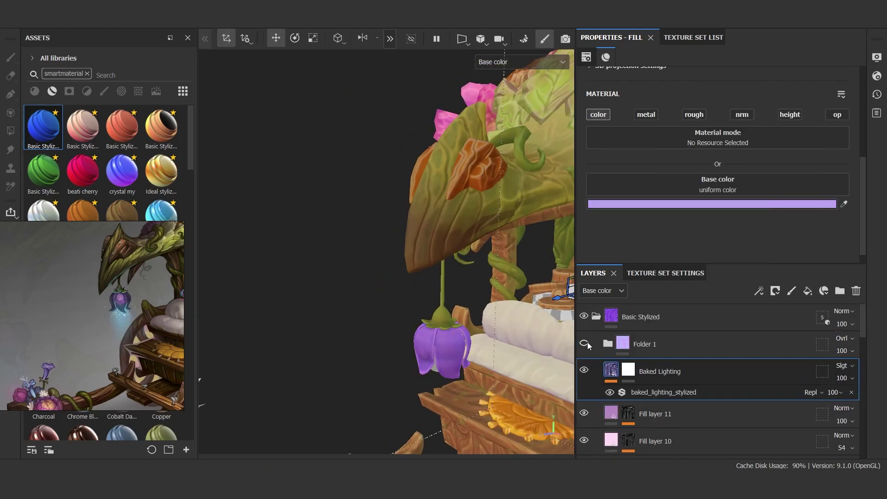
scroll(387, 340, down, 5)
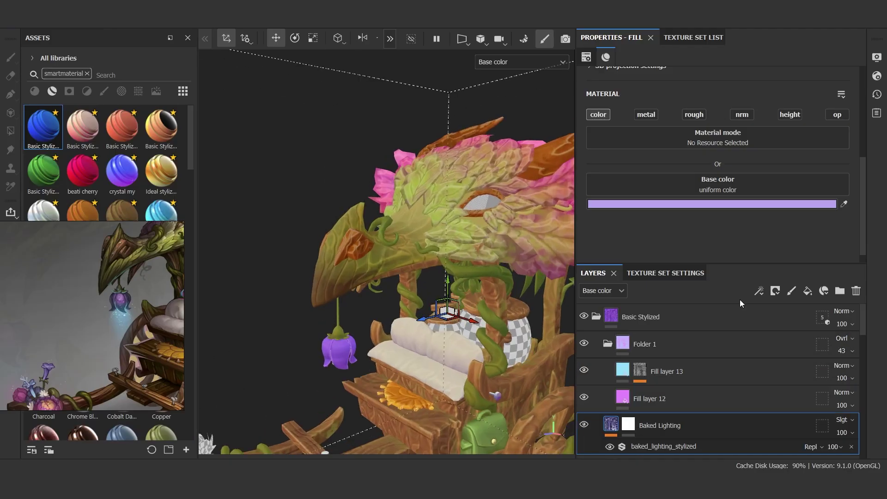
click(618, 400)
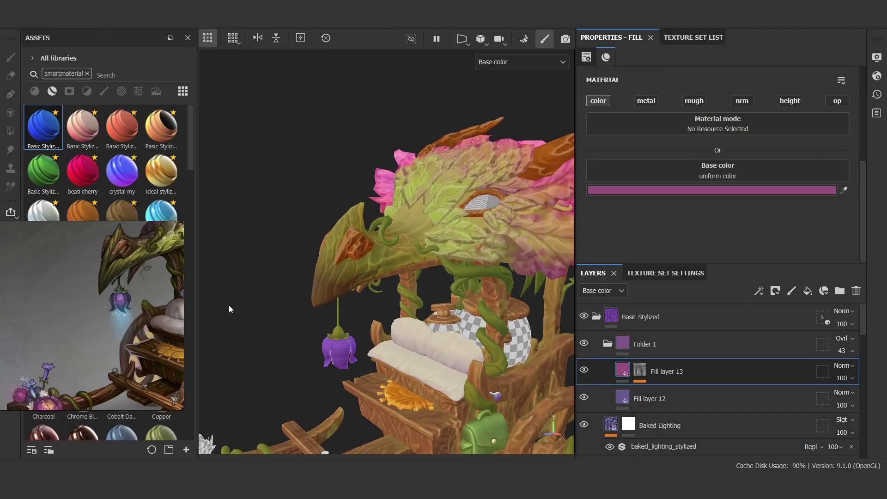
- Collapse Folder 1 and switch the viewport to full Material shading
click(608, 343)
scroll(409, 341, down, 5)
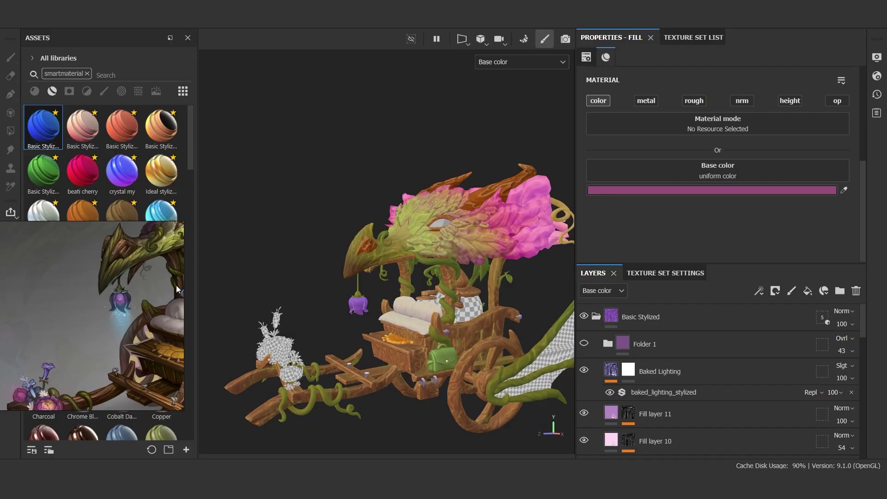
key(m)
scroll(329, 304, up, 3)
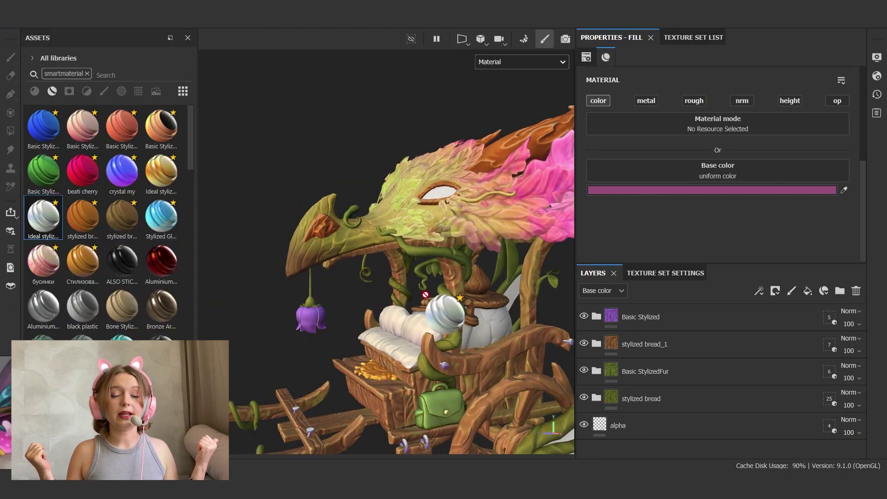
- Apply Ideal stylized metall to the jar and add a fill layer at about 0.51 opacity
mouse_move(496, 302)
mouse_down()
mouse_move(449, 361)
mouse_move(372, 368)
mouse_move(203, 324)
mouse_up()
click(596, 316)
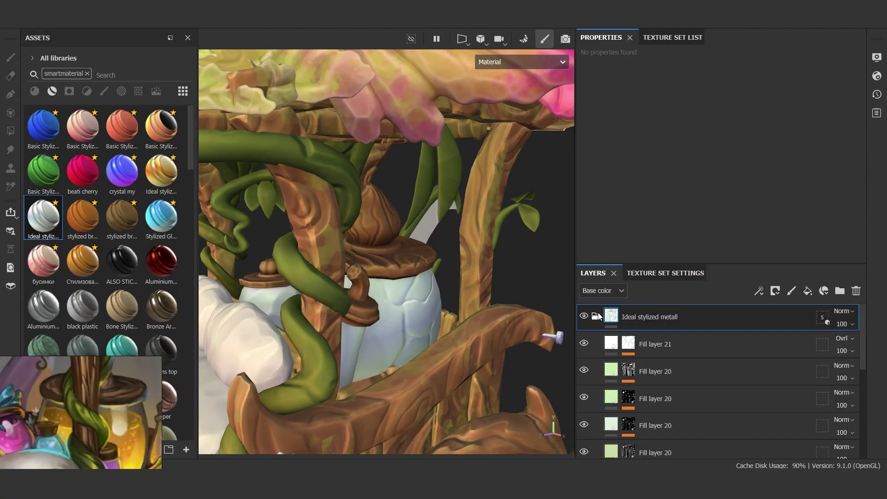
click(808, 290)
drag(827, 199, 712, 199)
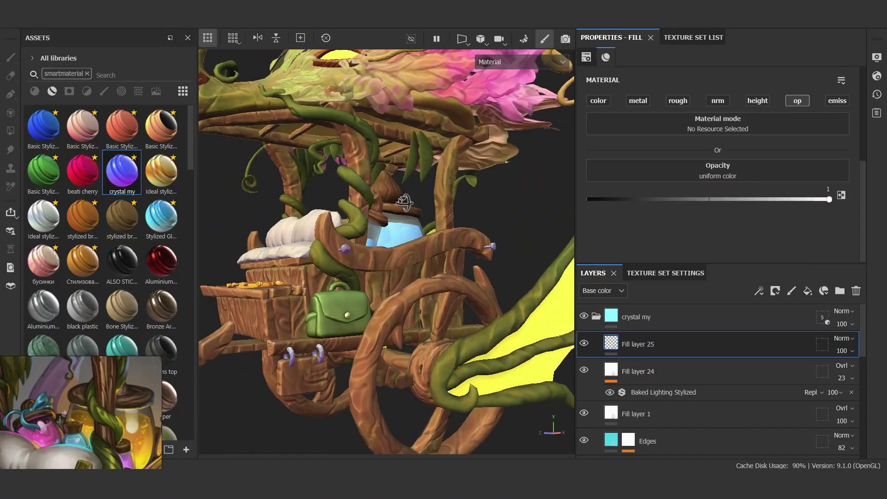
- Sample a gold colour from the reference and open Fill layer 1's Baked Lighting Stylized filter
scroll(404, 202, up, 5)
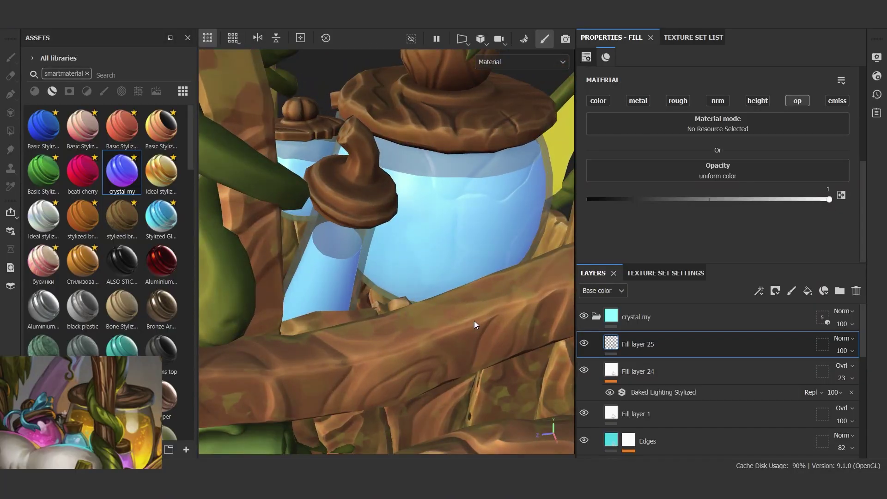
scroll(638, 373, down, 3)
click(148, 446)
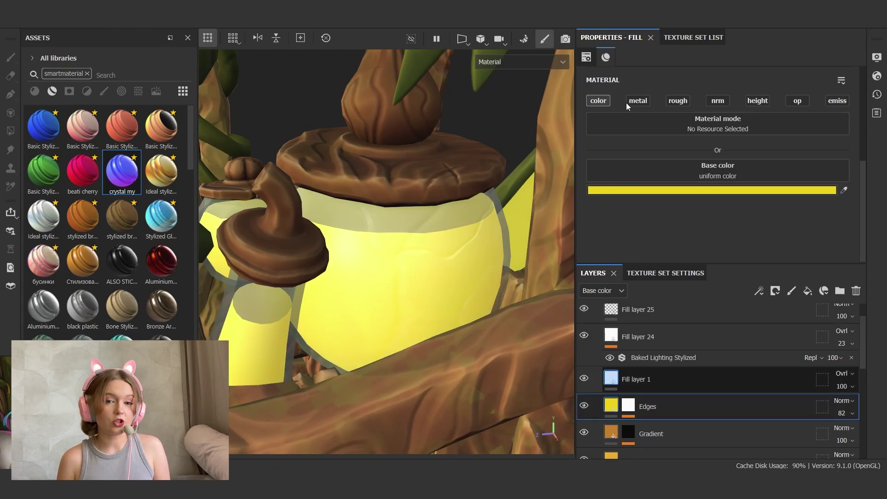
click(638, 379)
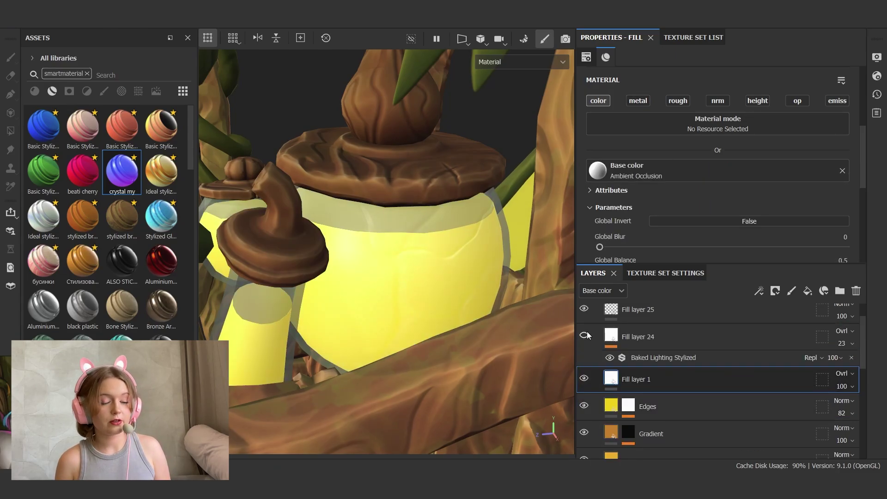
click(656, 357)
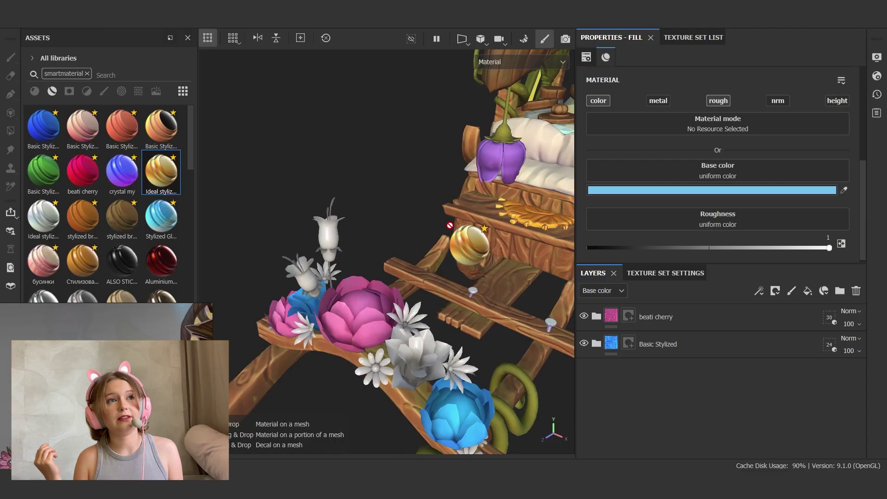
- Apply Стилизованное_1 and Ideal stylized materials to the flowers, undoing the gold one
drag(161, 171, 424, 260)
key(ctrl+z)
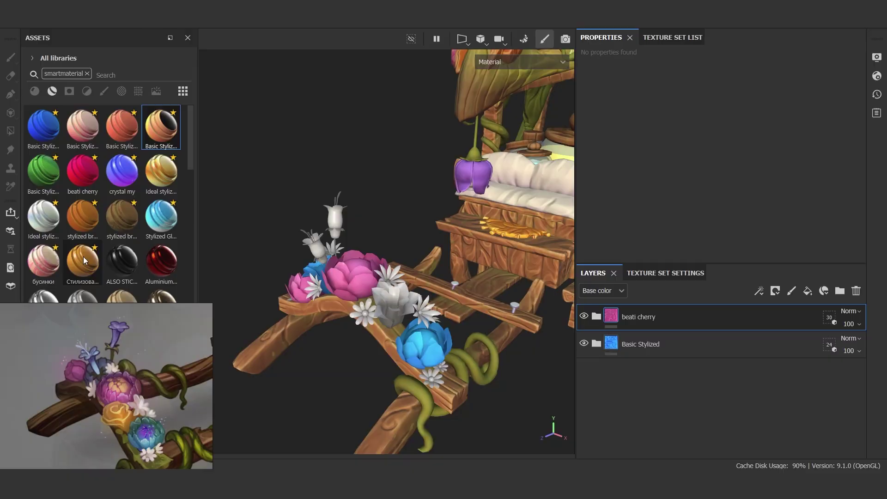
drag(82, 261, 669, 318)
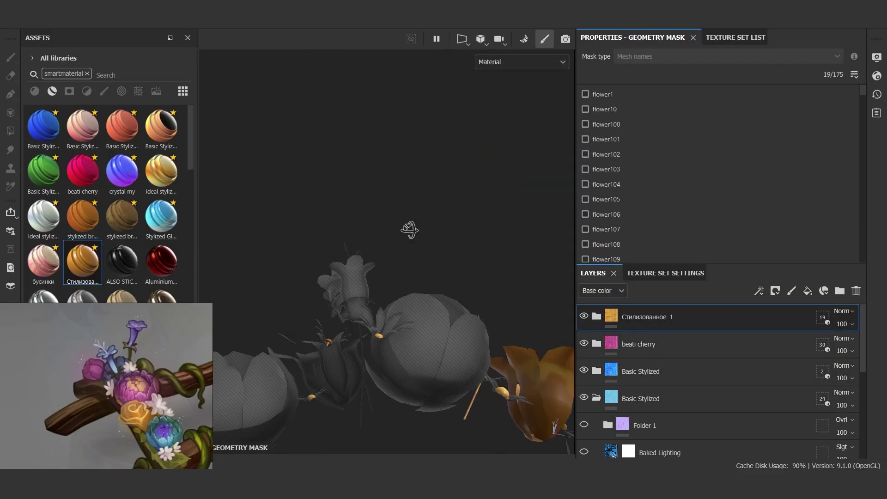
drag(43, 217, 481, 289)
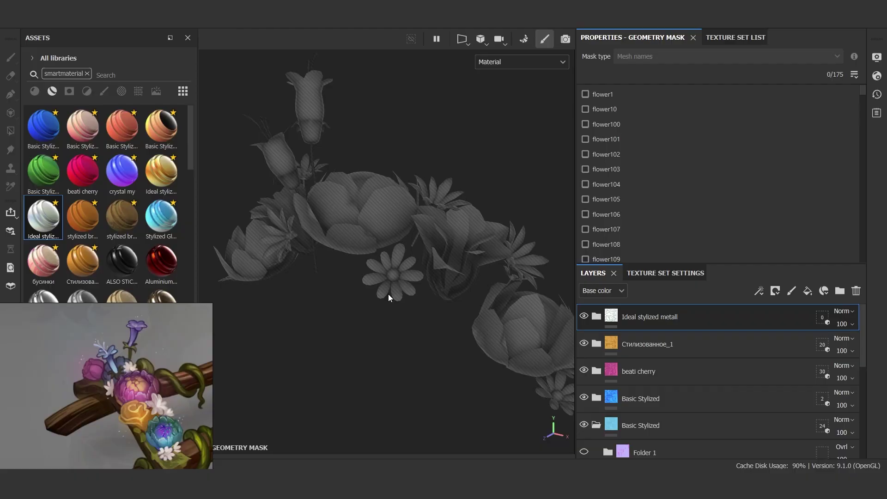
click(421, 277)
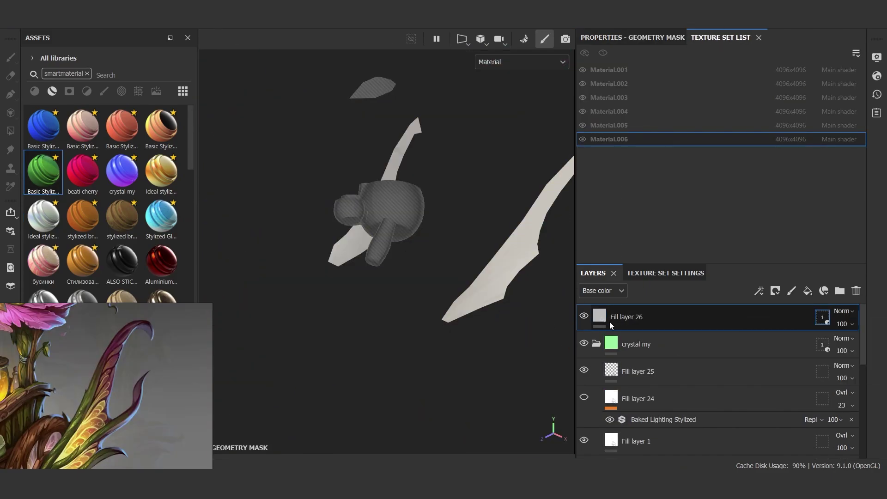
- Make Fill layer 26 pink CF709C with a 3D Linear Gradient generator mask
click(611, 325)
click(771, 187)
click(805, 140)
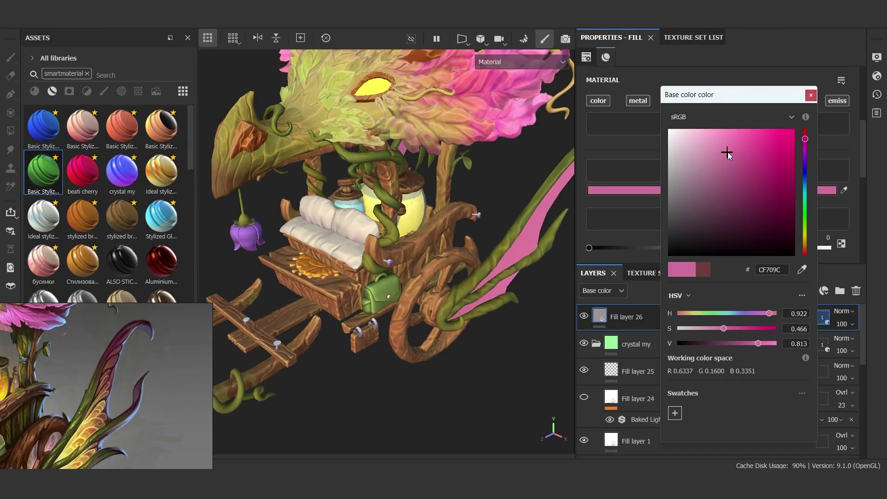
right_click(638, 317)
click(644, 409)
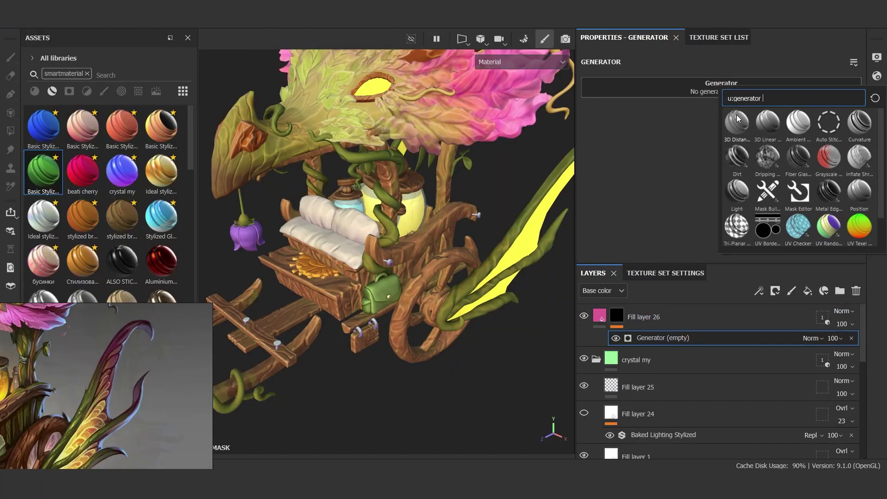
click(522, 181)
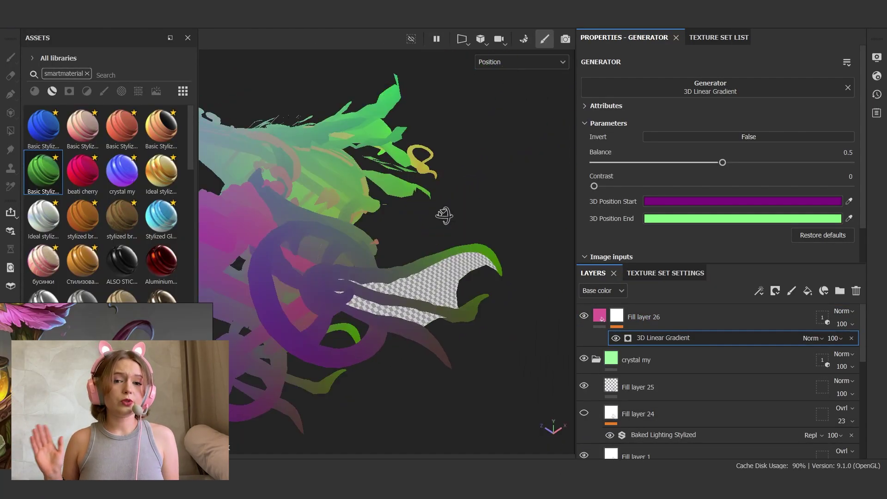
key(m)
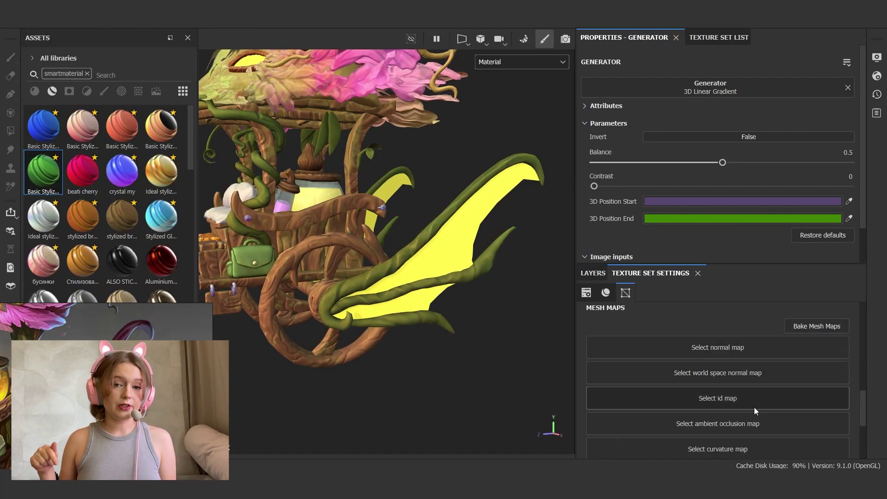